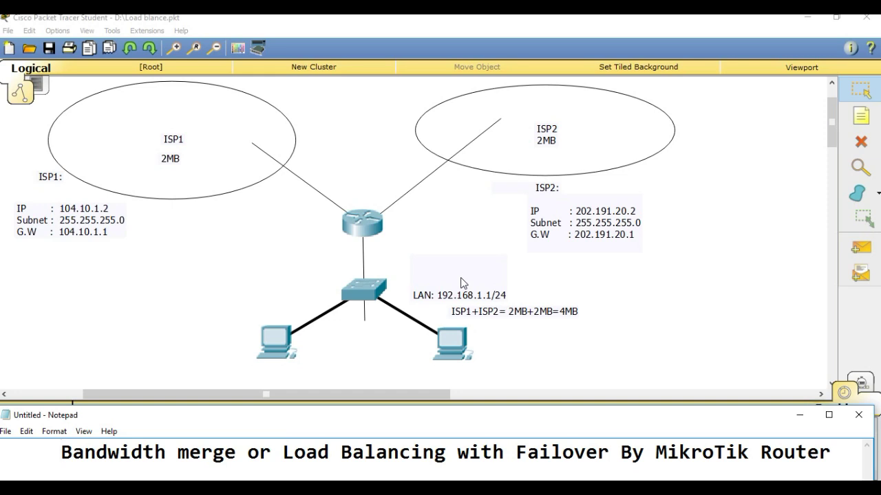
Switch to WinBox and add the IP address 104.10.1.2/24 on interface ether1_ISP1, as given in the network diagram
mouse_move(427, 490)
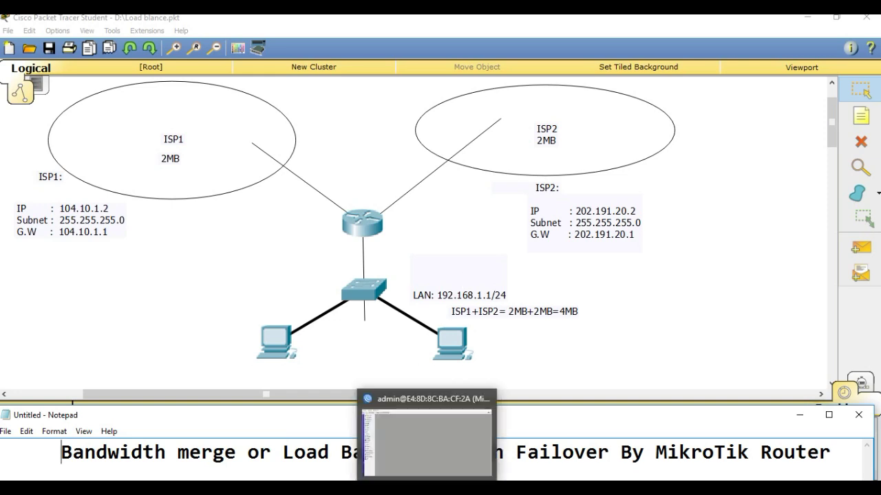
click(427, 490)
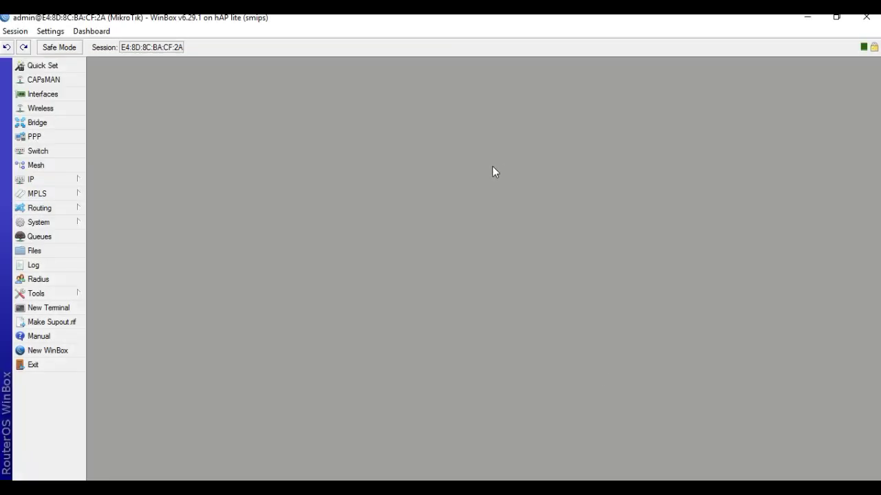
click(49, 183)
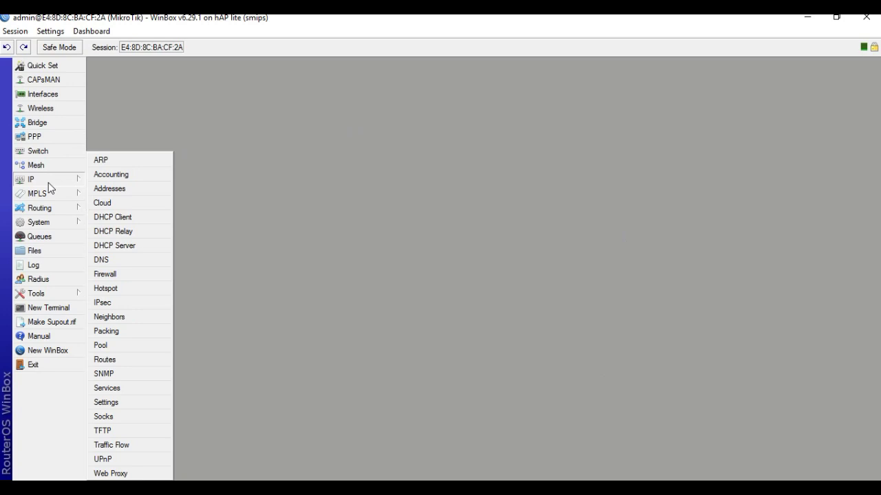
click(138, 195)
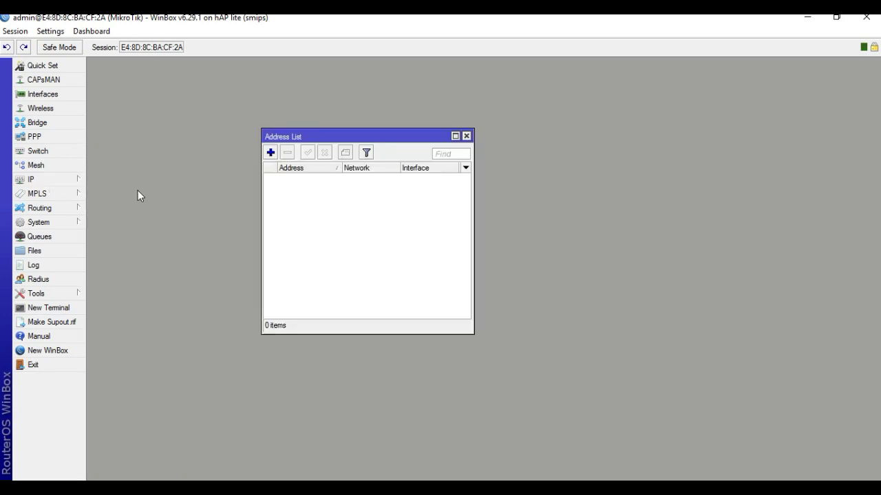
click(271, 152)
key(alt+Tab)
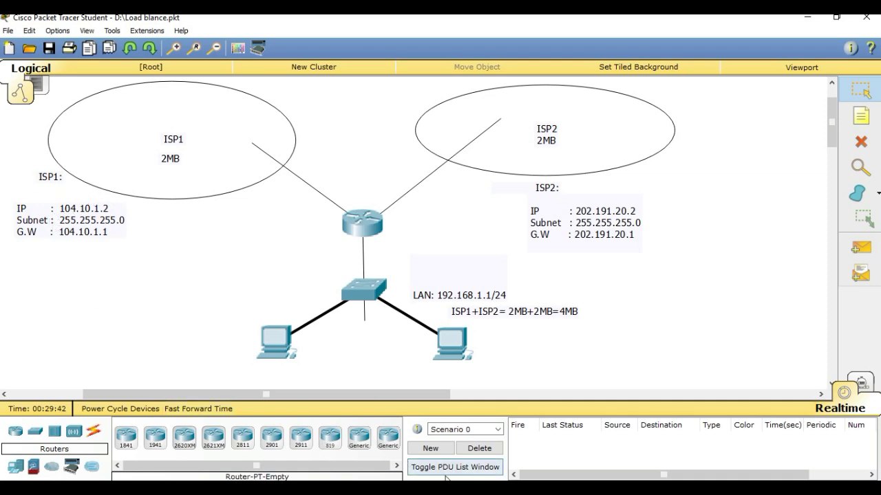
key(alt+Tab)
text(104.10.1.2/24)
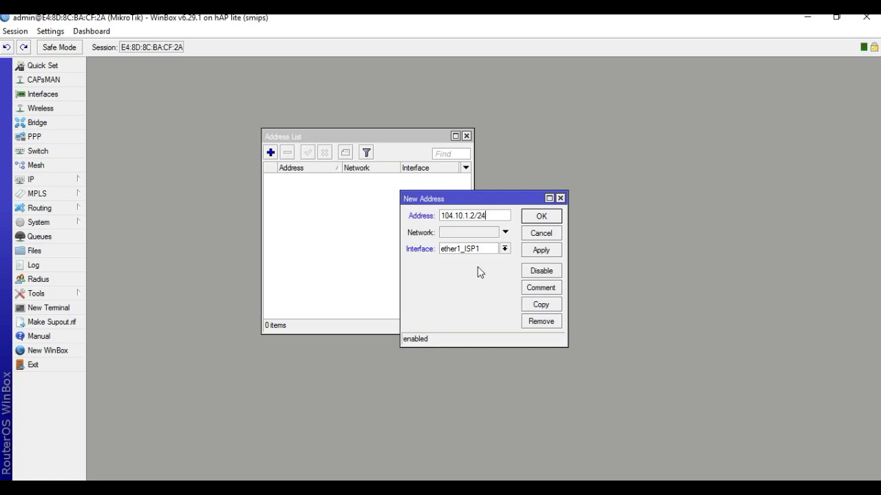
click(544, 252)
click(541, 216)
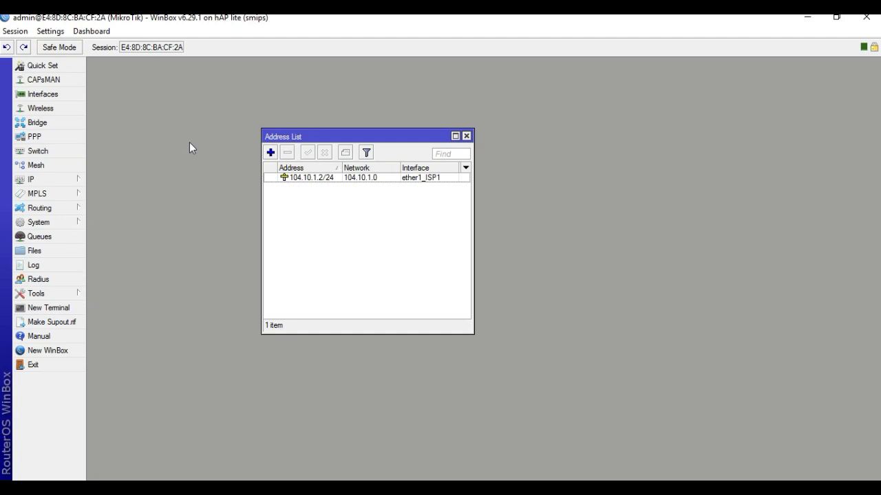
Add the IP address 202.191.20.2/24 on interface ether2_ISP2
click(38, 181)
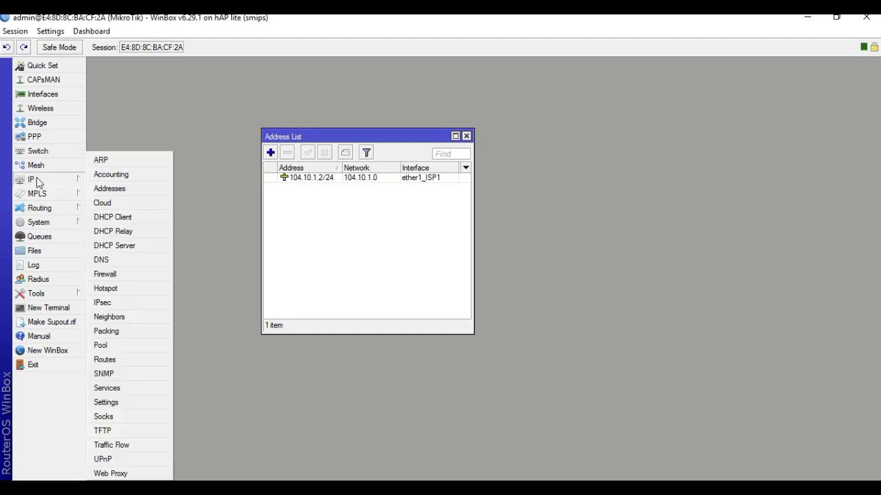
click(71, 182)
click(270, 153)
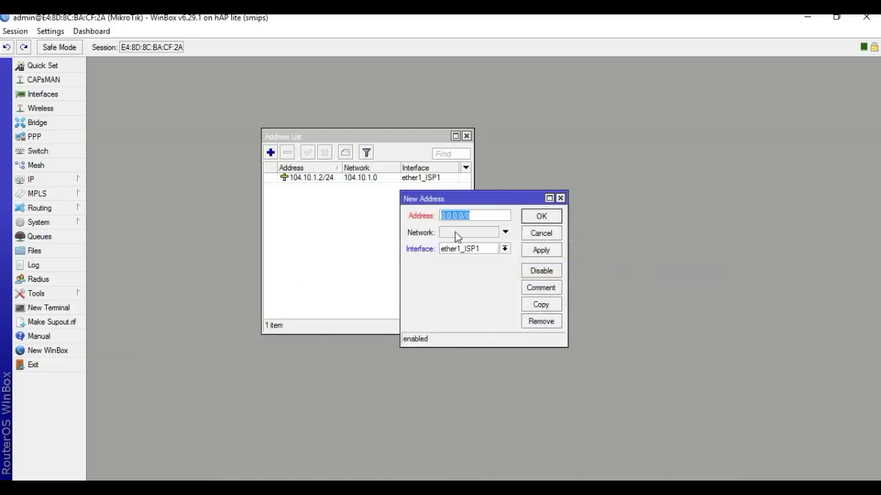
text(202.1)
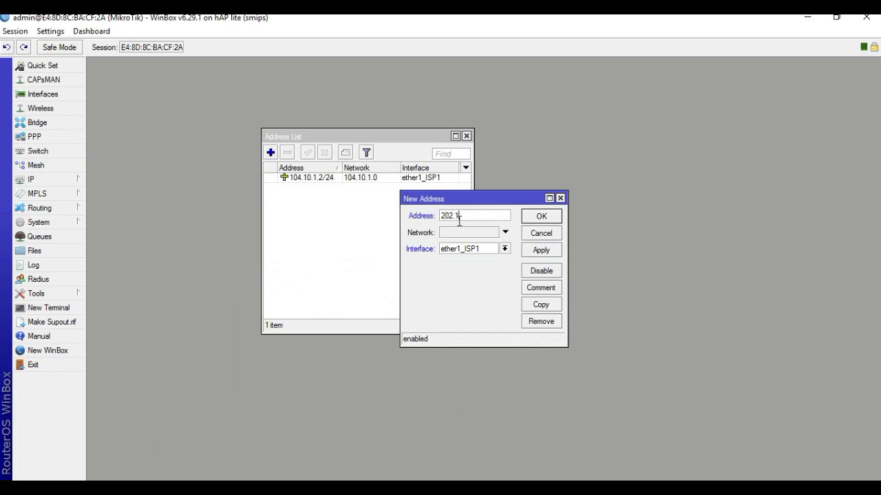
text(91.20.2/24)
click(505, 249)
click(484, 269)
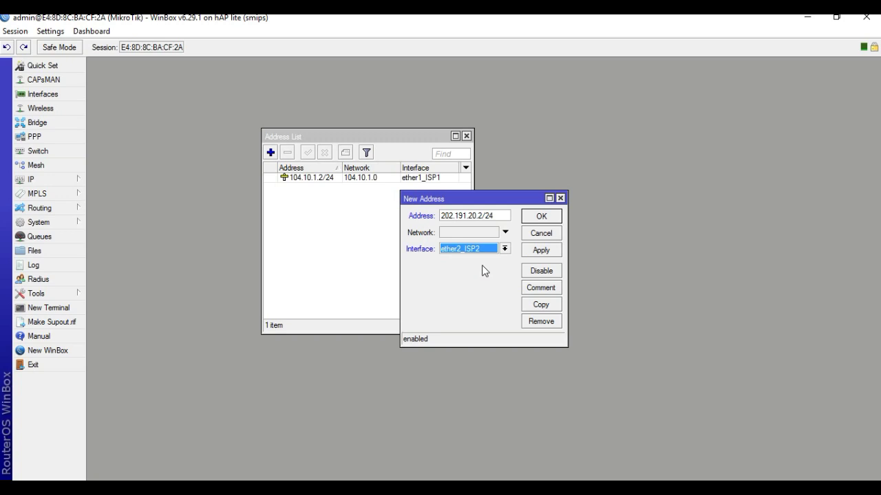
click(541, 251)
click(541, 216)
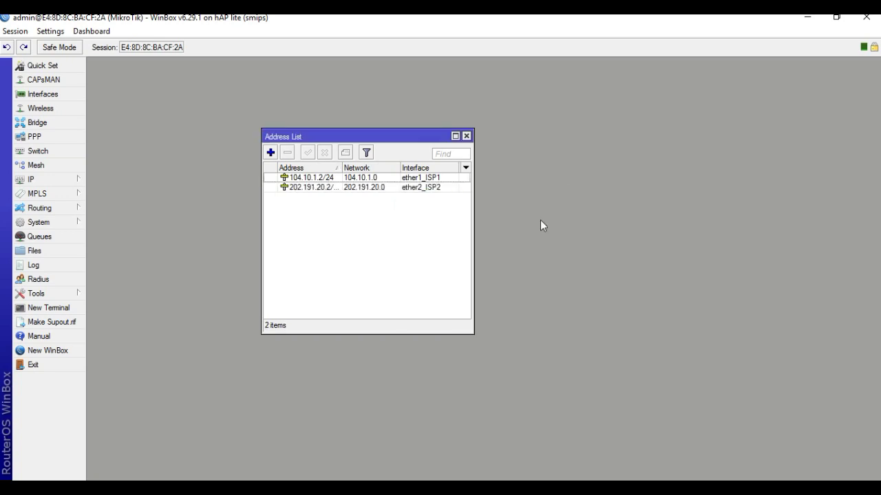
Start a new default route for 0.0.0.0/0 with gateway 104.10.1.1, checking it against the network diagram
click(33, 181)
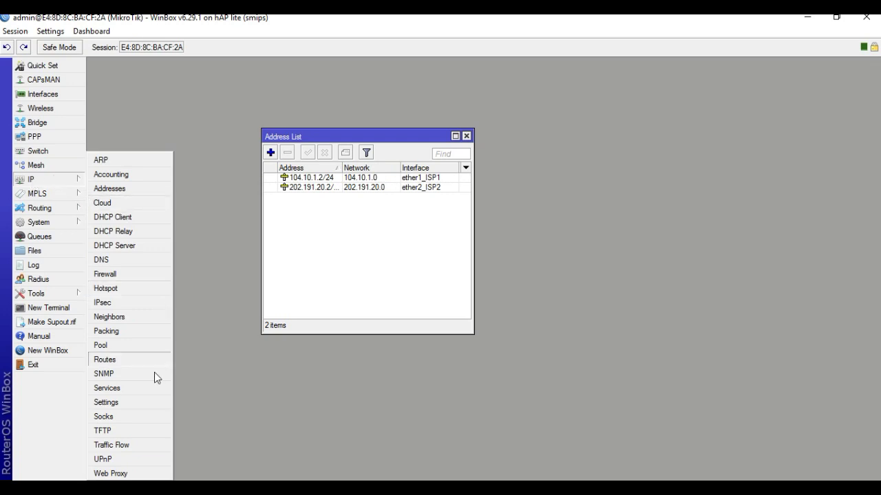
click(105, 360)
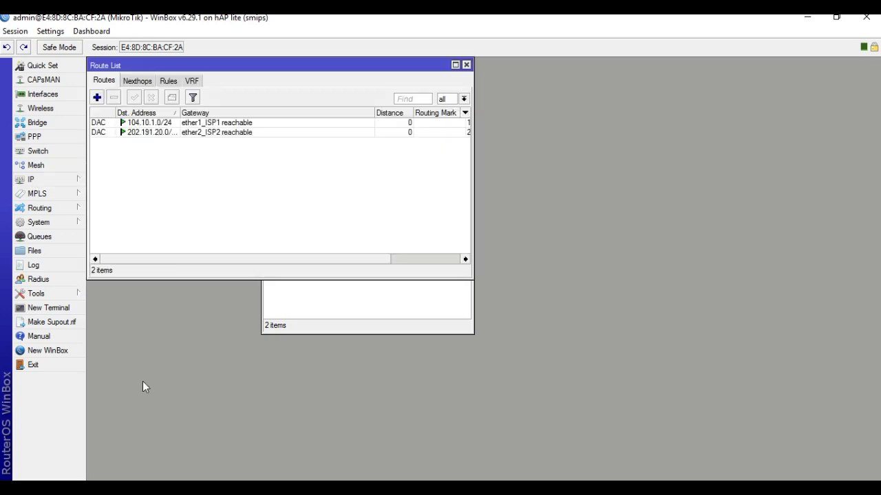
click(97, 97)
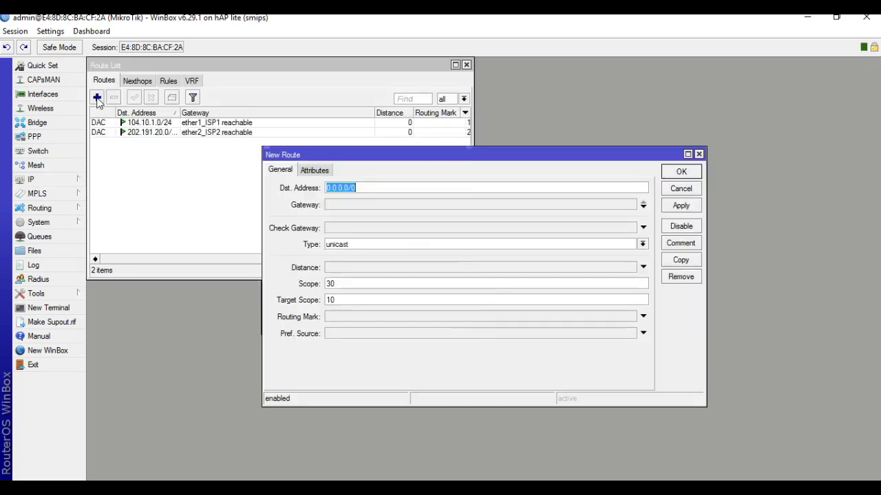
click(339, 205)
text(1)
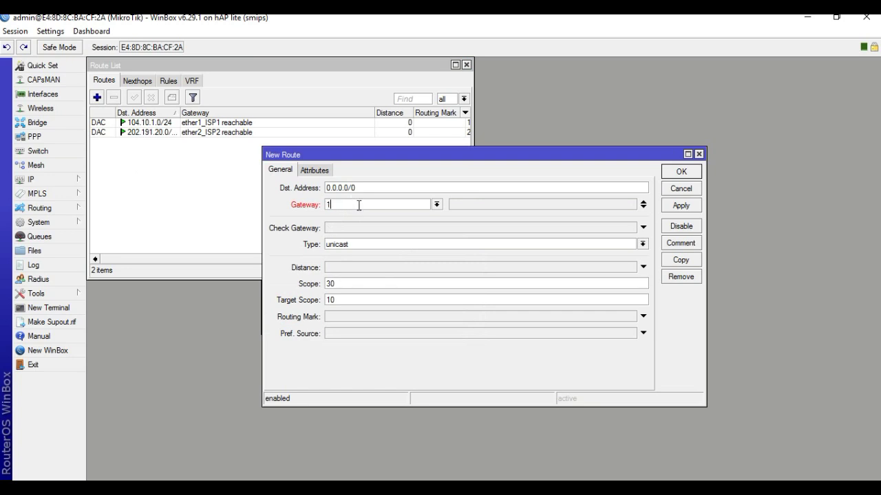
text(04.10.1.1)
key(alt+Tab)
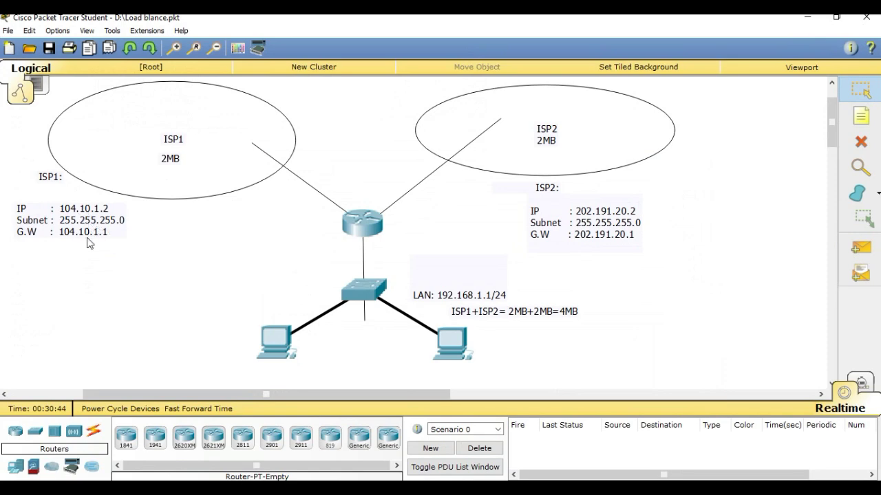
key(alt+Tab)
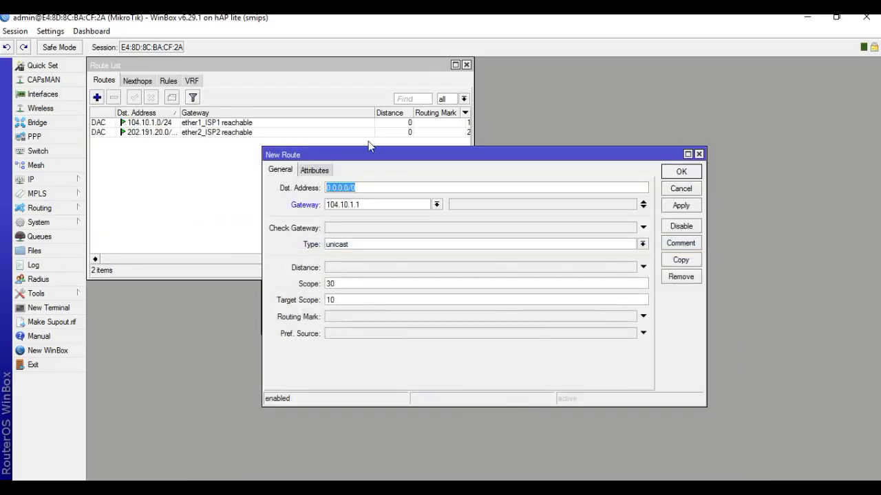
Add 202.191.20.1 as the route's second gateway, set gateway checking to ping, and save the route
click(642, 203)
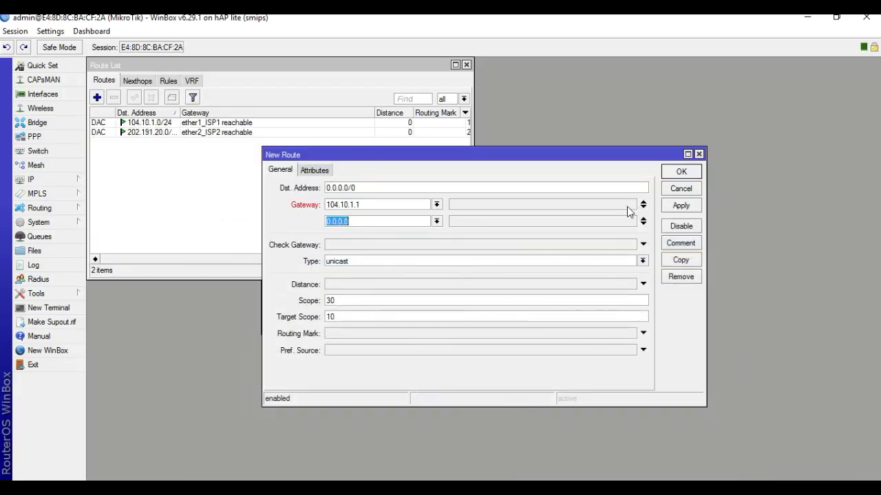
text(202.191.20.1)
click(516, 247)
click(369, 248)
click(369, 248)
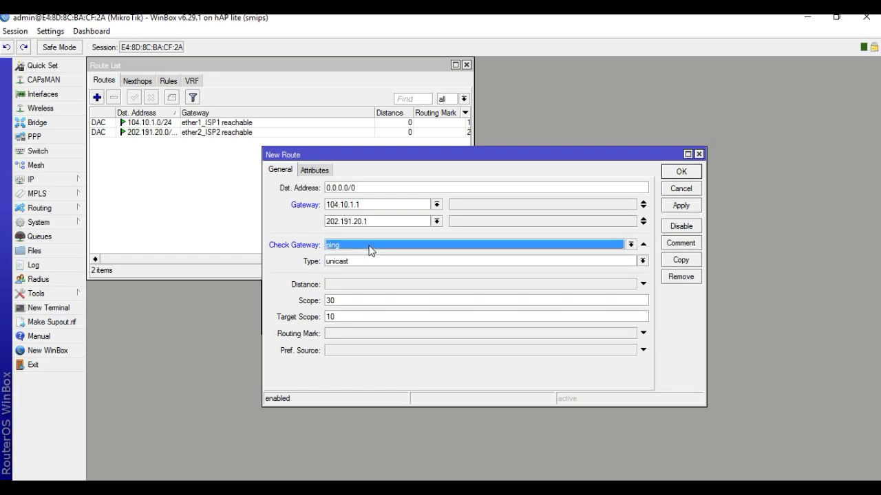
click(688, 206)
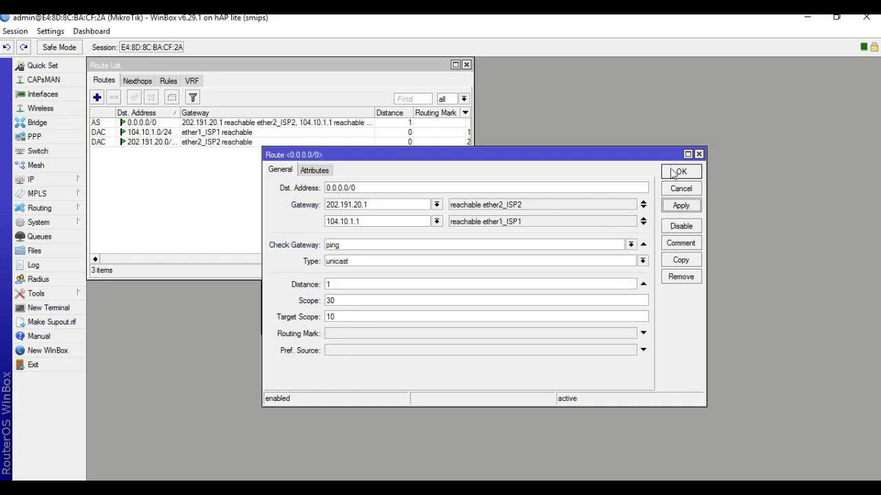
click(673, 172)
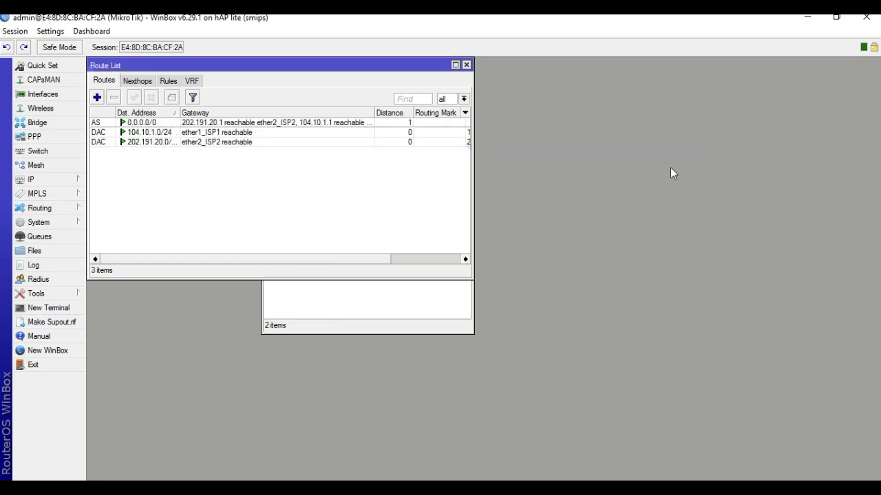
click(242, 125)
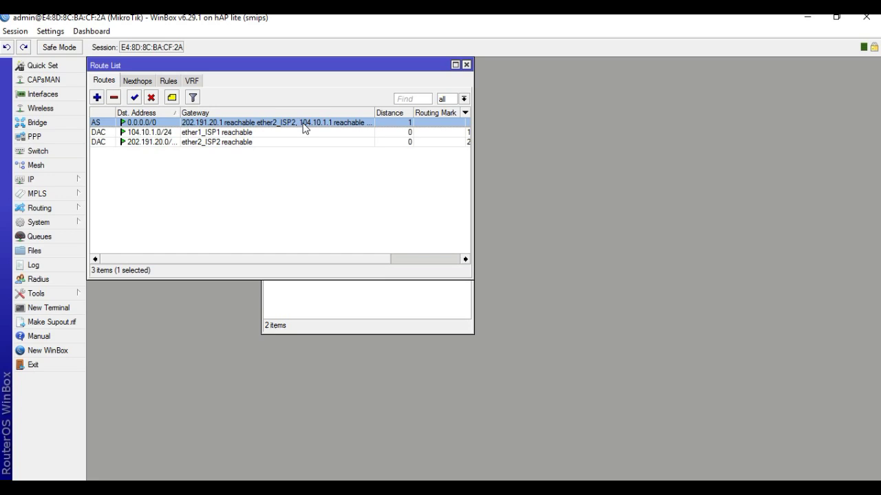
Add the LAN IP address 192.168.1.1/24 on interface ether3_LAN
click(31, 179)
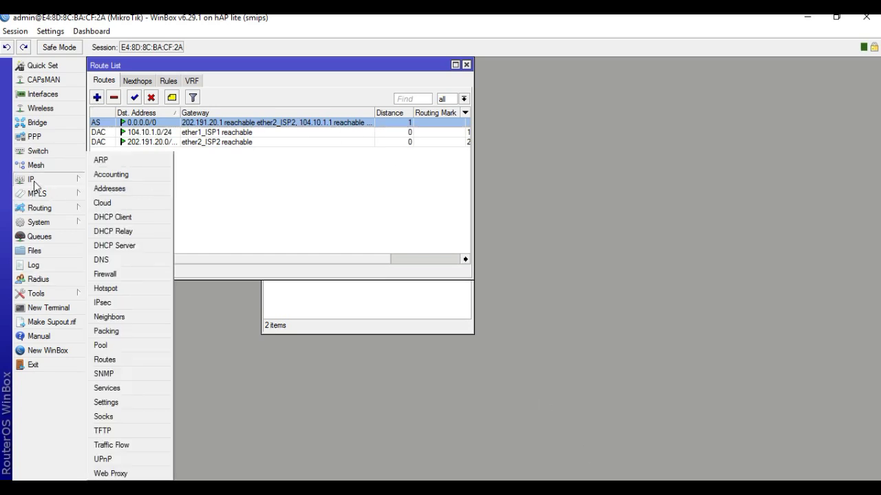
click(104, 189)
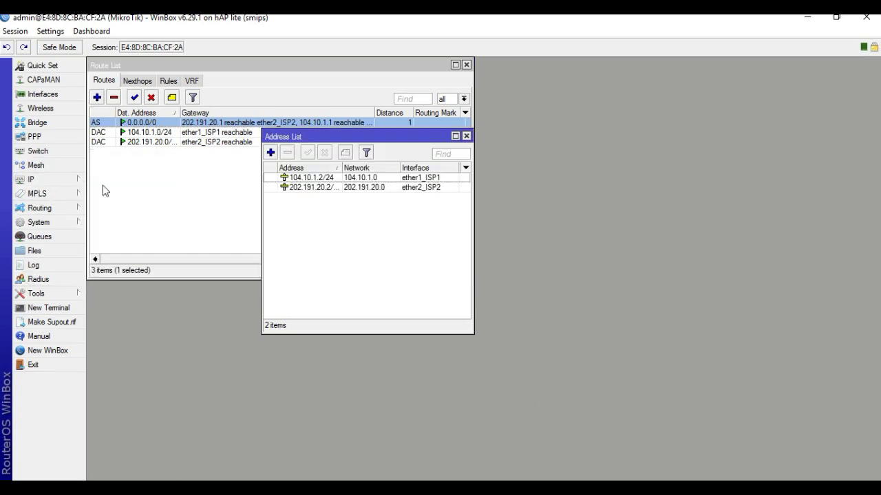
click(272, 154)
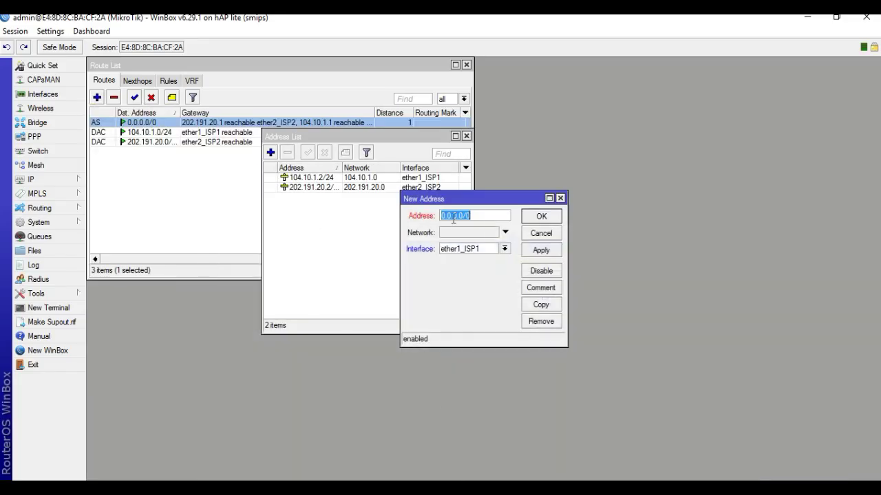
text(192.168.1.1/24)
click(504, 248)
click(472, 278)
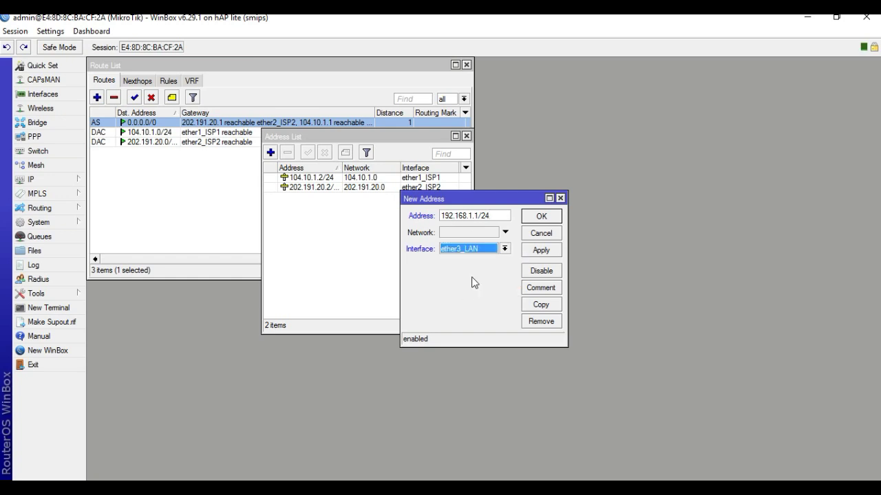
click(547, 254)
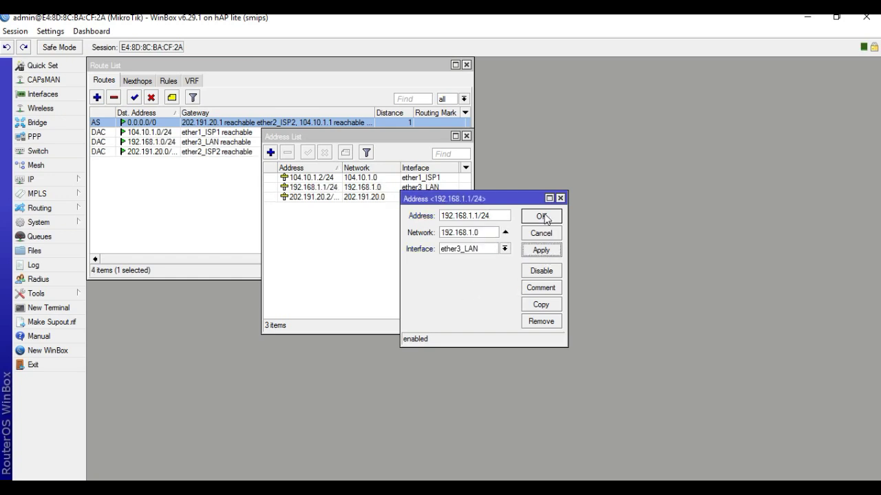
click(542, 217)
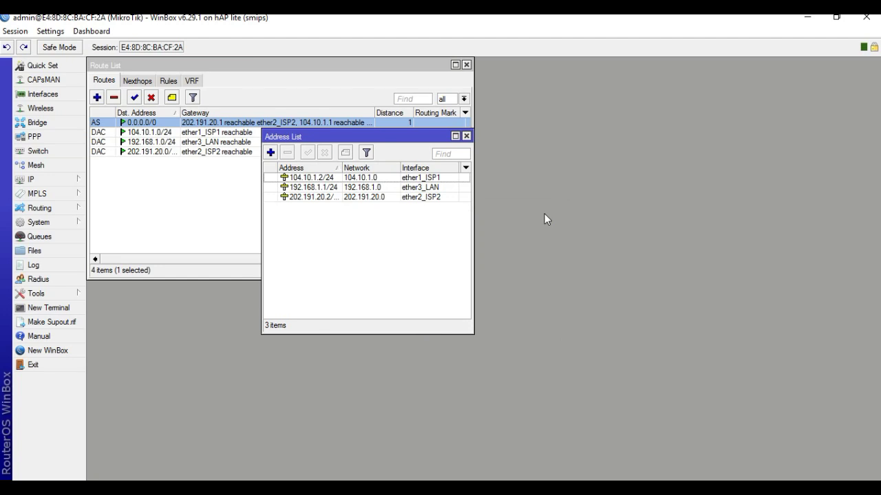
Start a new firewall NAT rule in the srcnat chain with source address 192.168.1.0/24
click(33, 181)
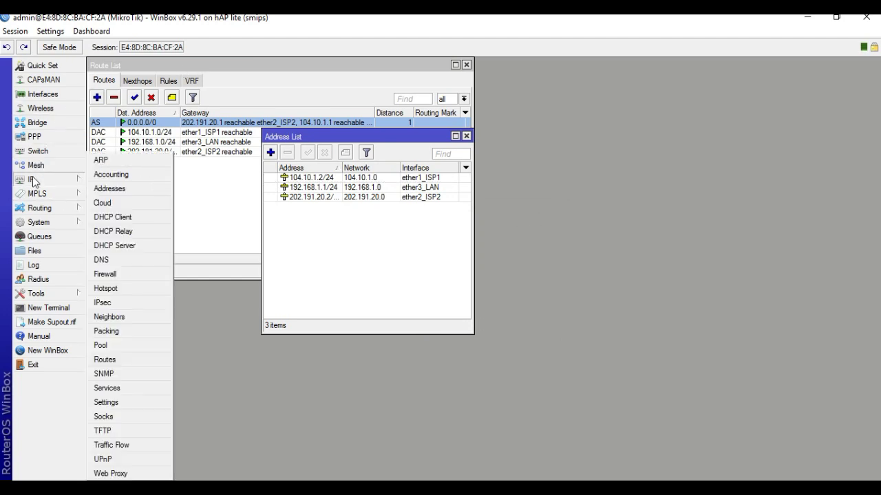
click(106, 275)
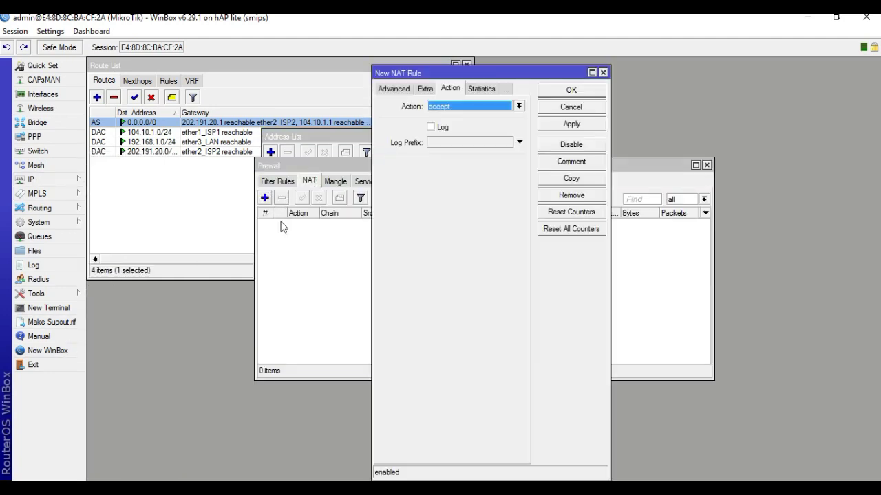
click(406, 90)
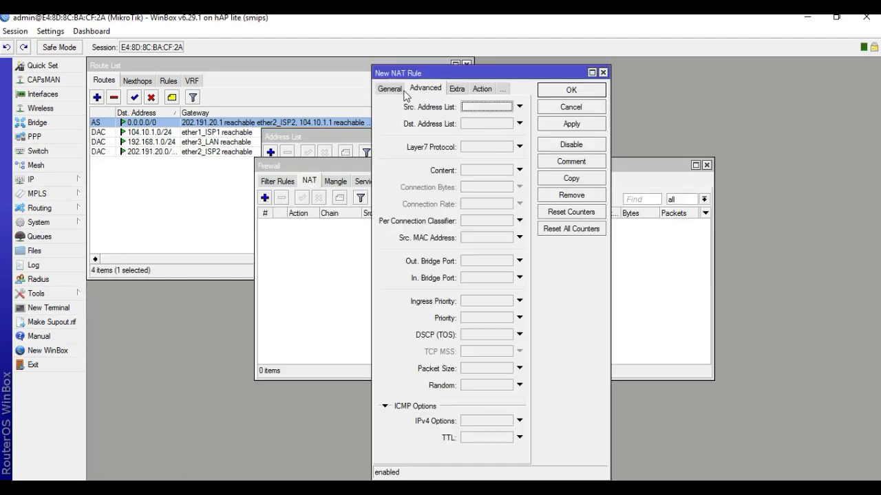
click(591, 72)
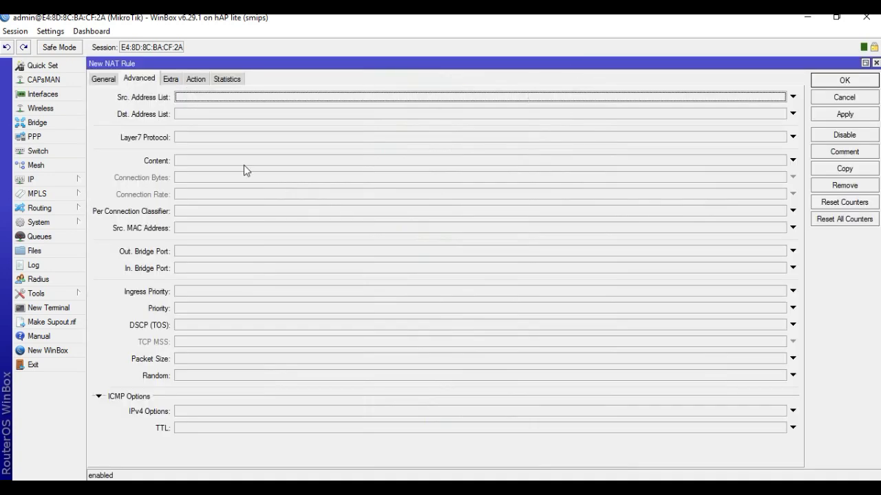
click(104, 79)
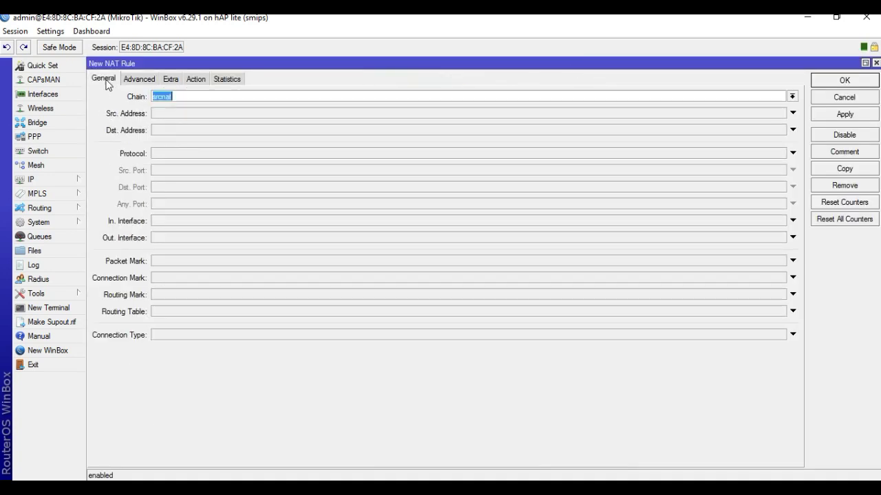
click(177, 113)
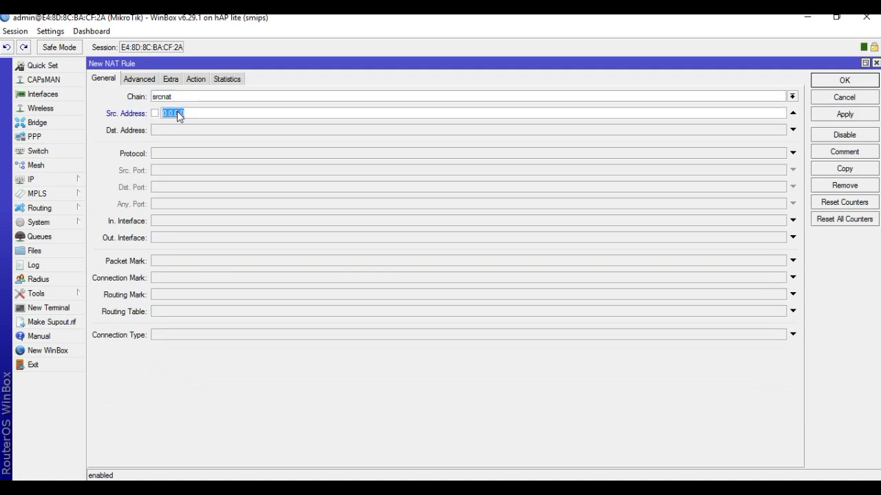
text(192.168.1)
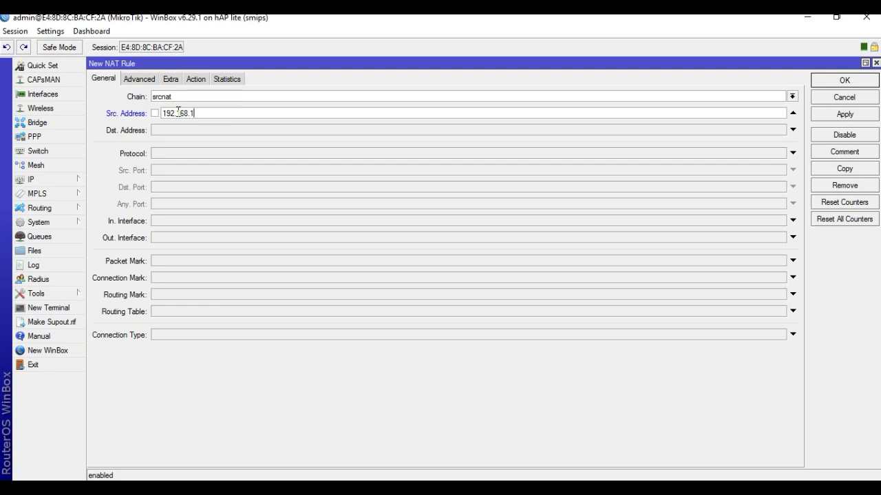
text(.0/24)
Set the LAN NAT rule's action to masquerade and save the rule
click(196, 79)
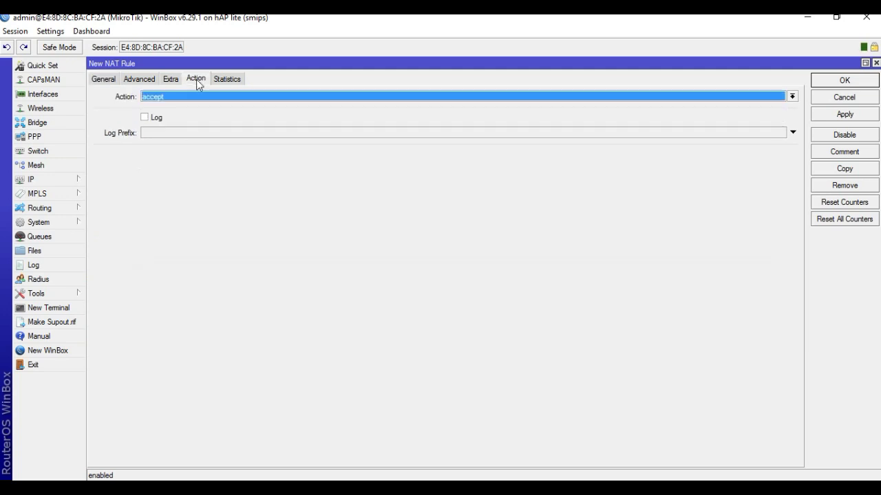
click(189, 101)
click(175, 157)
click(854, 115)
click(847, 82)
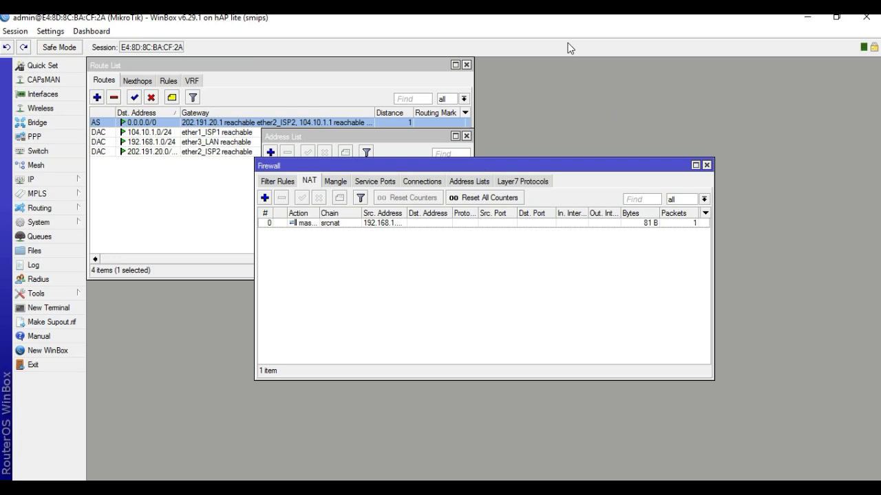
Add a srcnat NAT rule with out interface ether1_ISP1 and action masquerade
click(26, 179)
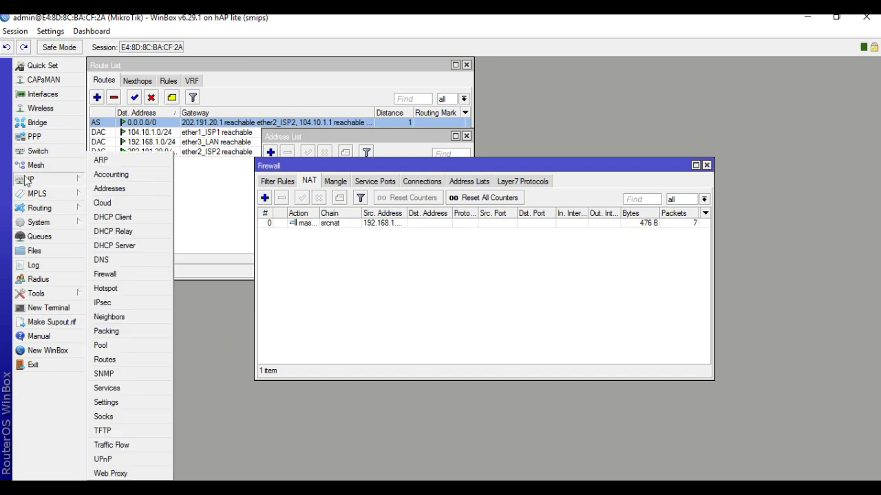
click(121, 278)
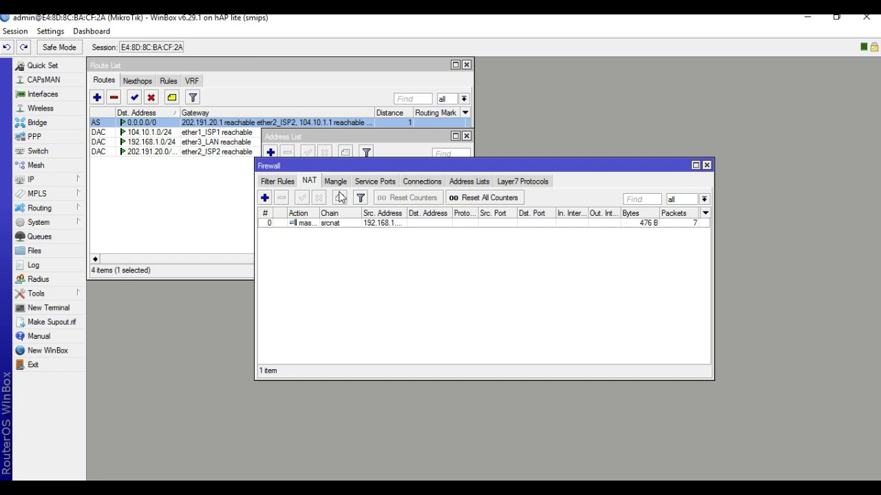
click(265, 197)
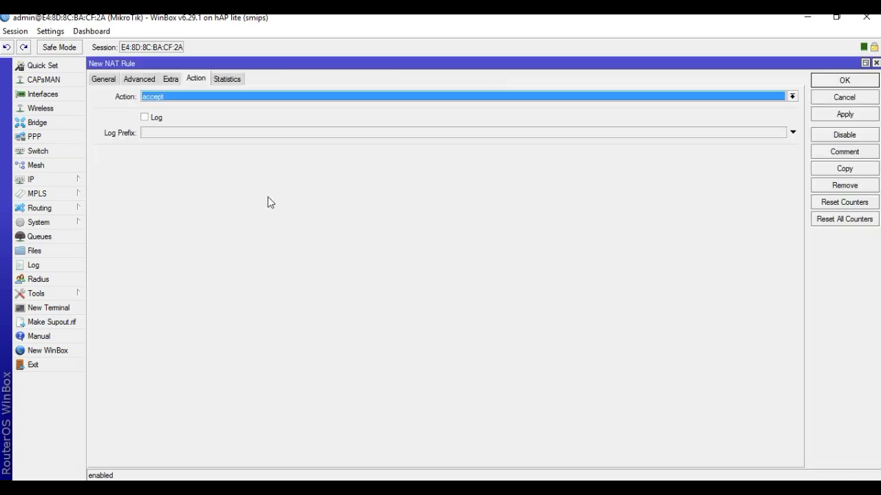
click(107, 81)
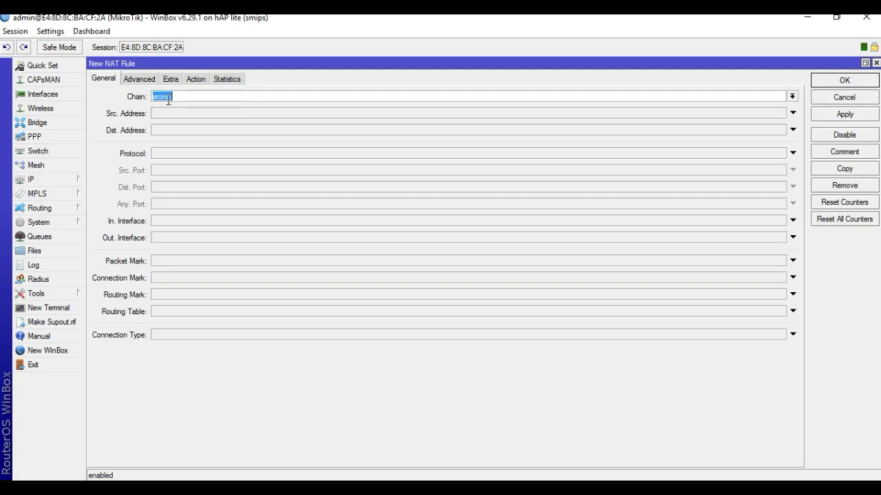
click(171, 243)
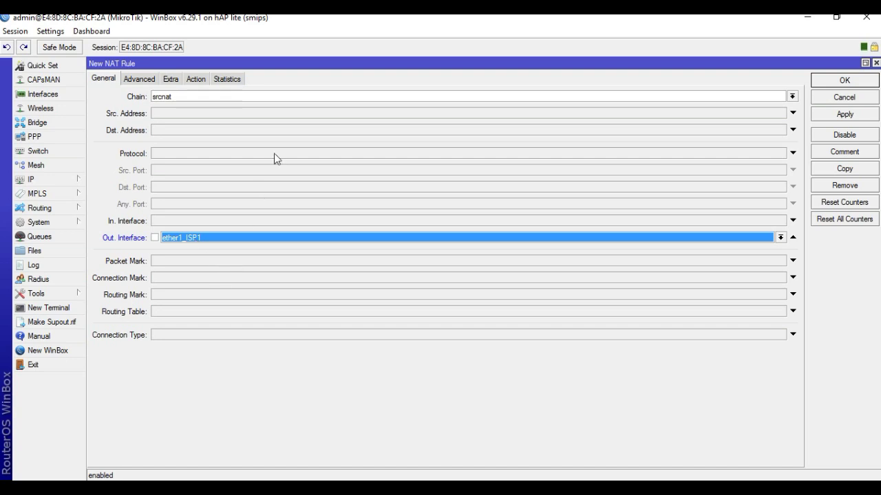
click(197, 79)
click(241, 104)
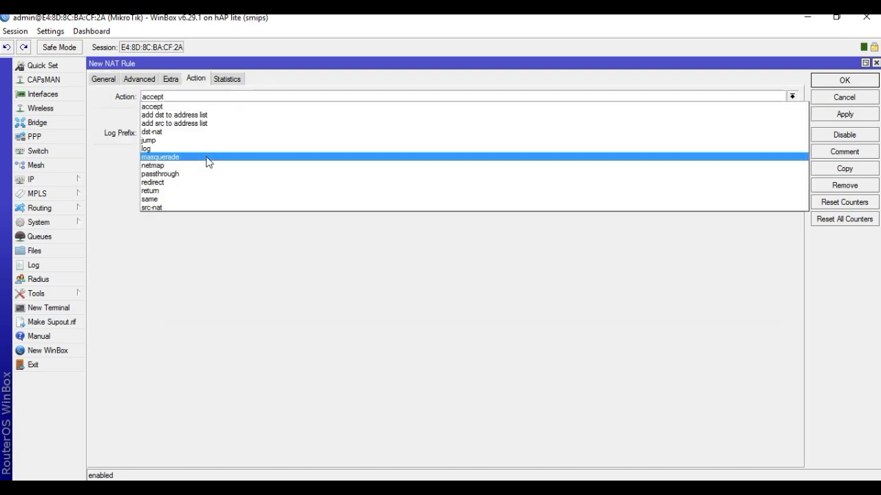
click(190, 159)
click(831, 115)
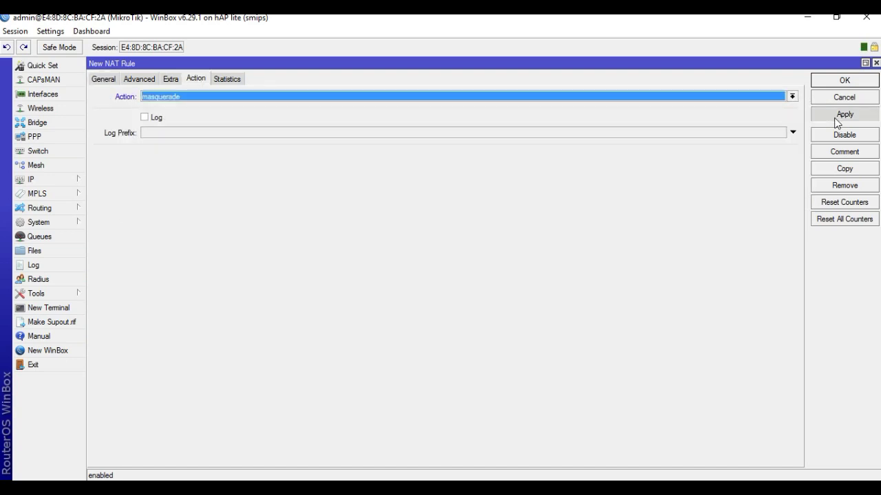
click(842, 83)
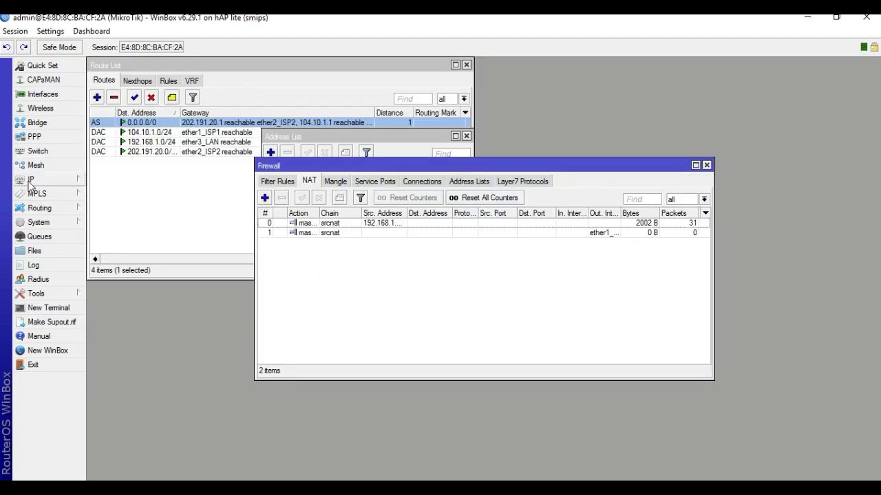
Add a srcnat NAT rule with out interface ether2_ISP2 and action masquerade
click(265, 199)
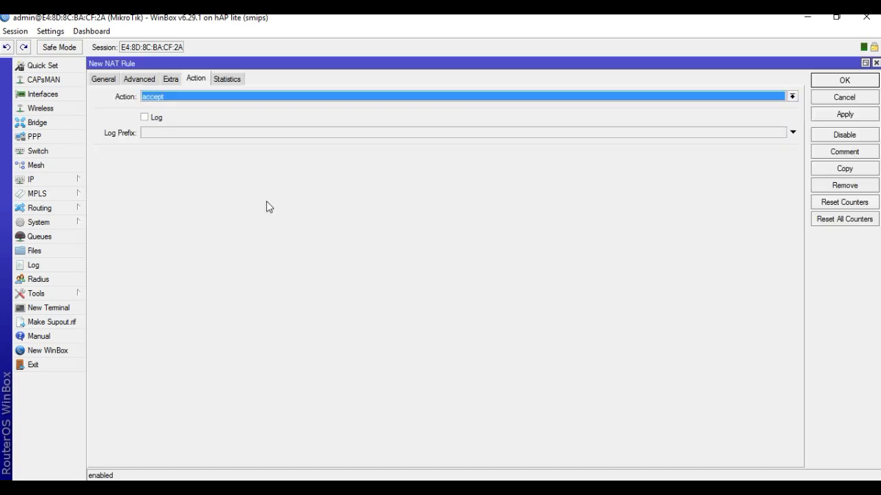
click(105, 80)
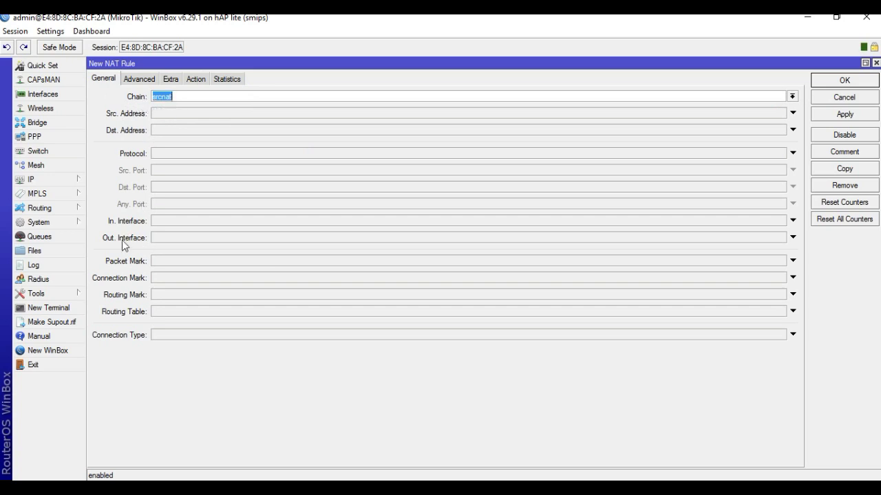
click(165, 237)
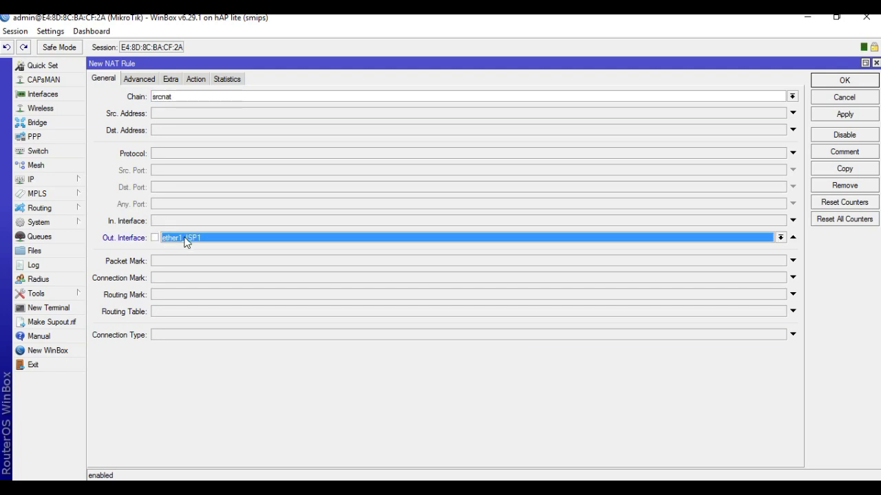
click(184, 238)
click(187, 290)
click(195, 80)
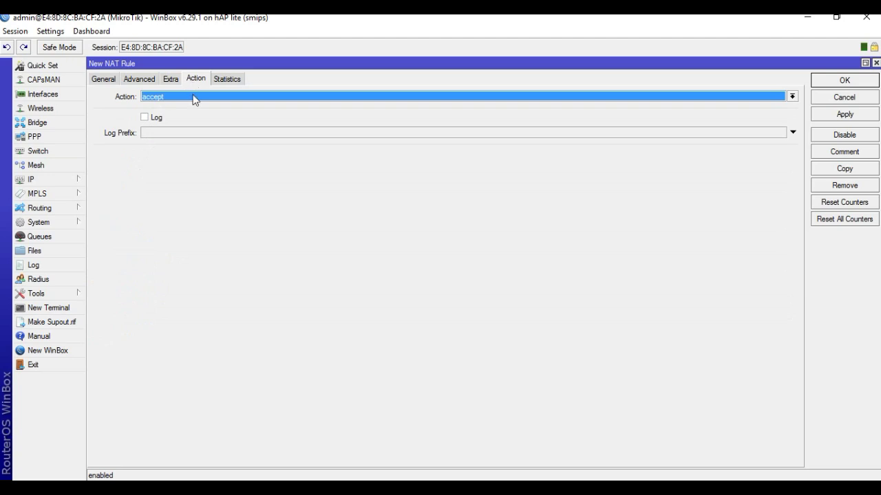
click(193, 96)
click(184, 158)
click(845, 80)
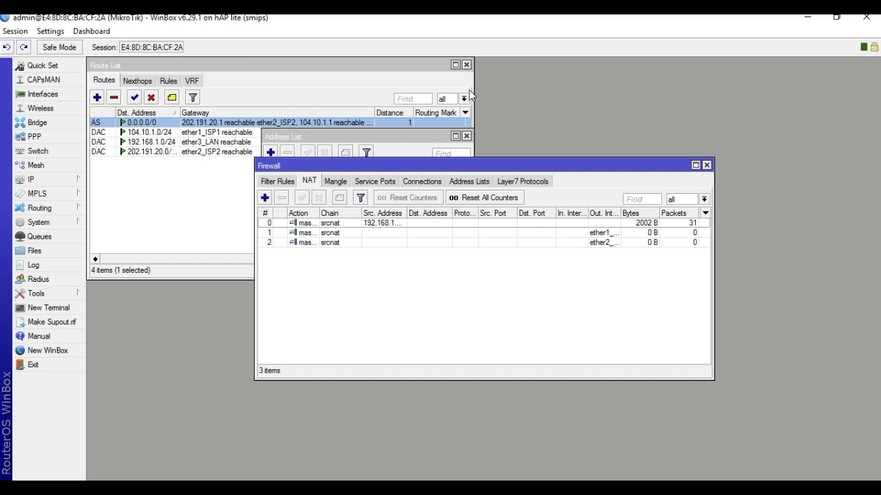
Start a new firewall mangle rule in the input chain with in interface ether1_ISP1
click(30, 182)
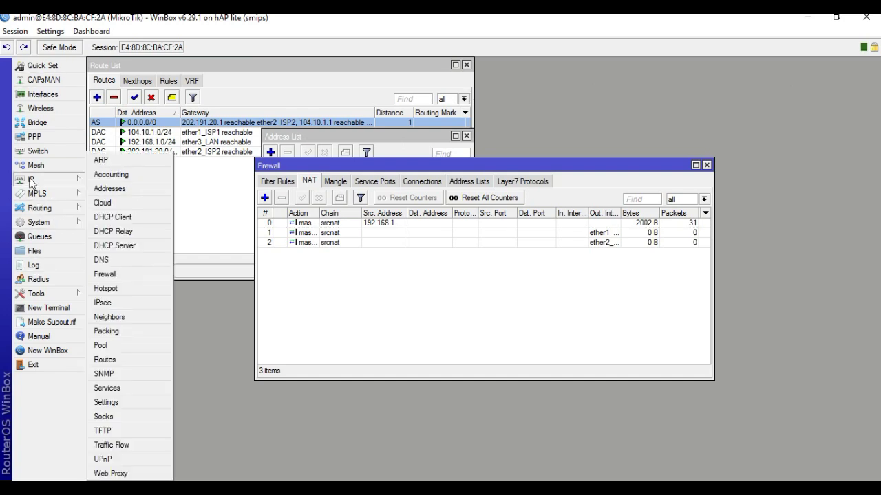
click(118, 274)
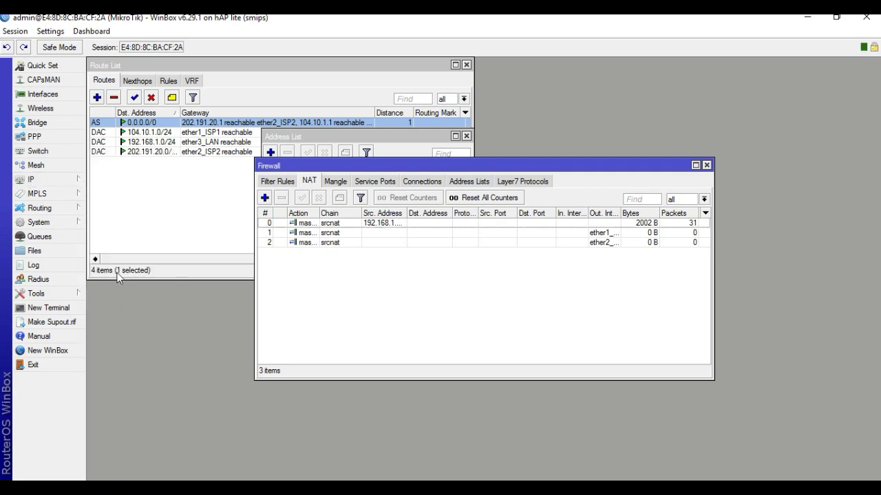
click(328, 188)
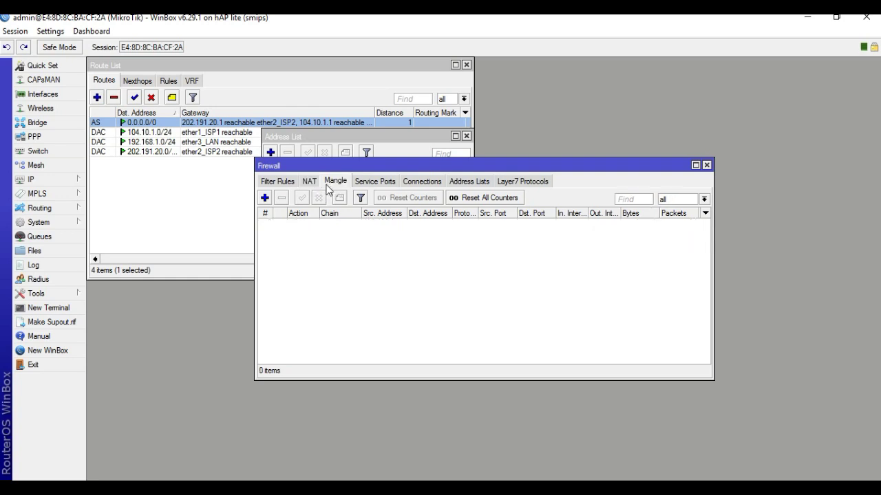
click(264, 198)
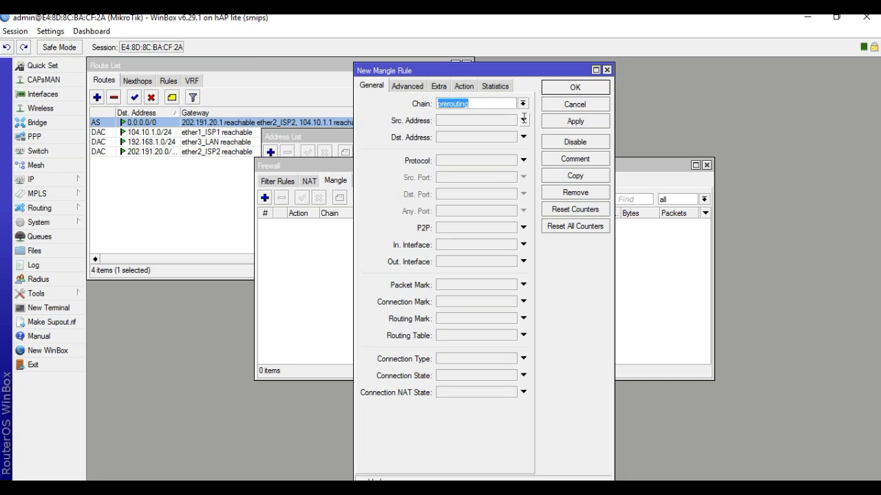
click(596, 70)
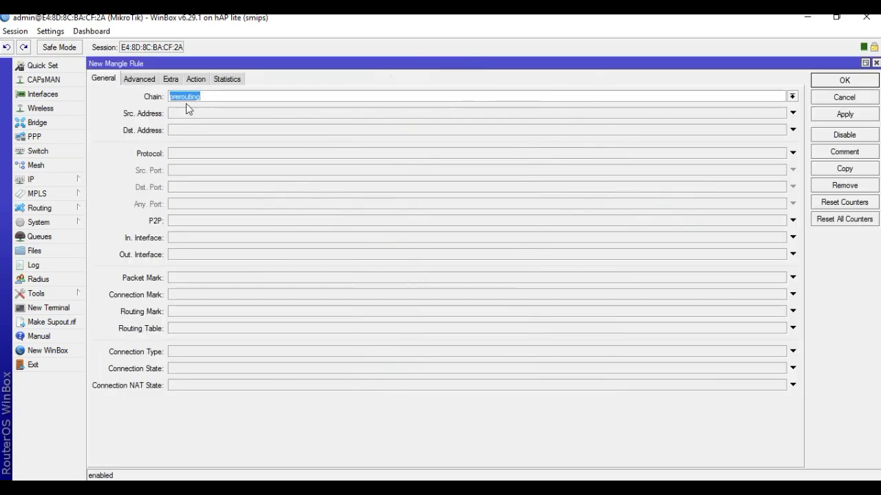
click(792, 96)
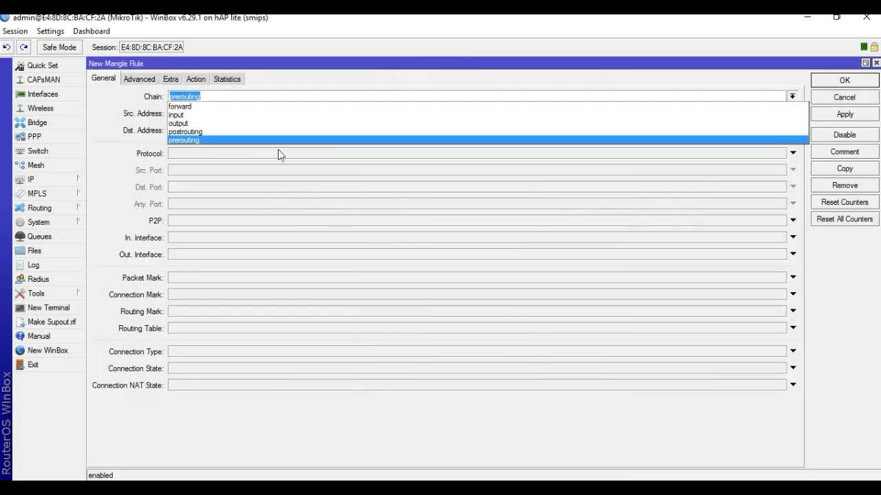
click(184, 121)
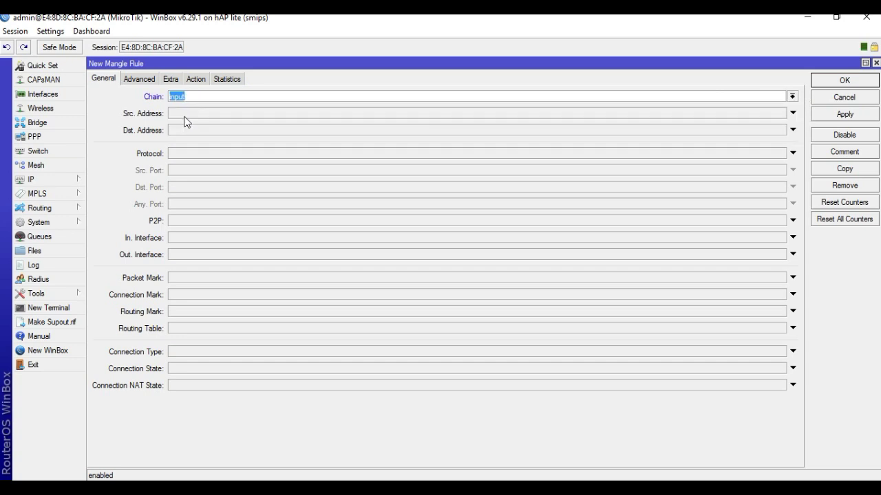
click(192, 238)
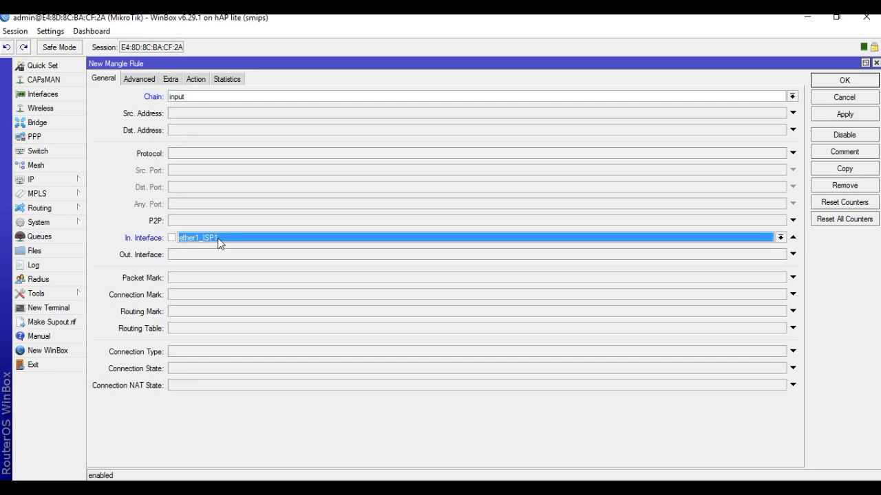
Set the mangle rule's action to mark connection with new connection mark ISP1, and apply it
click(197, 79)
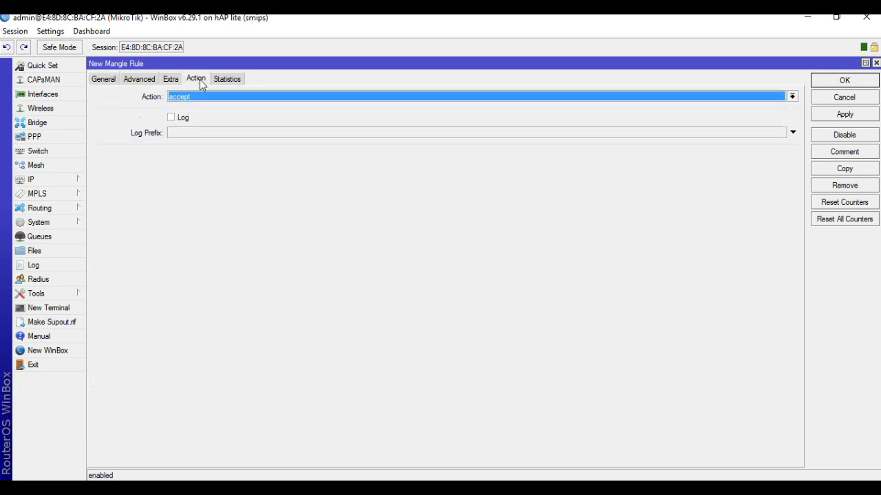
click(202, 98)
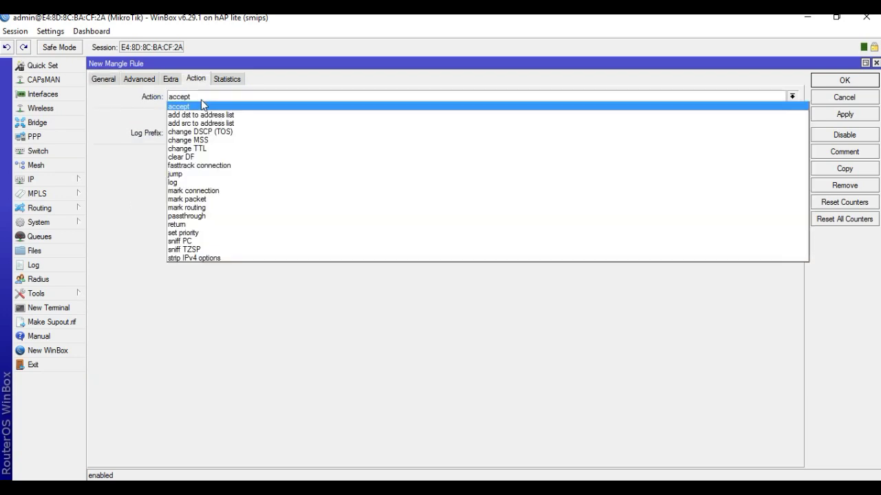
click(217, 193)
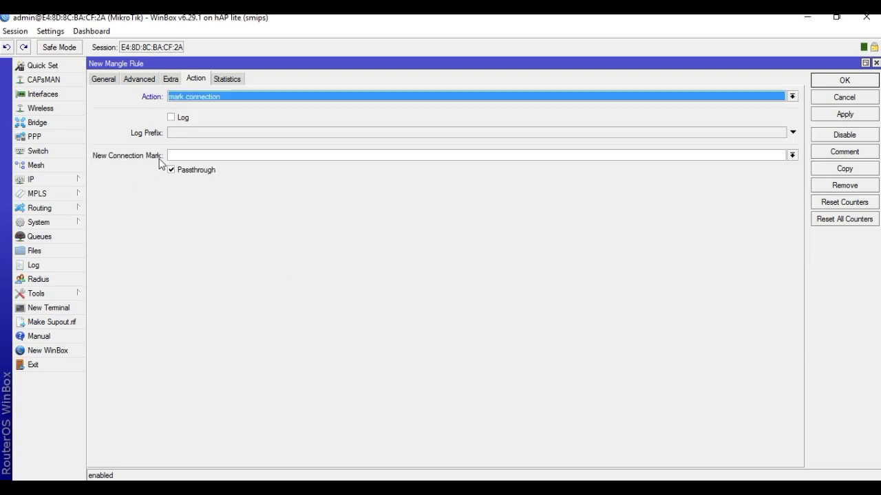
click(214, 153)
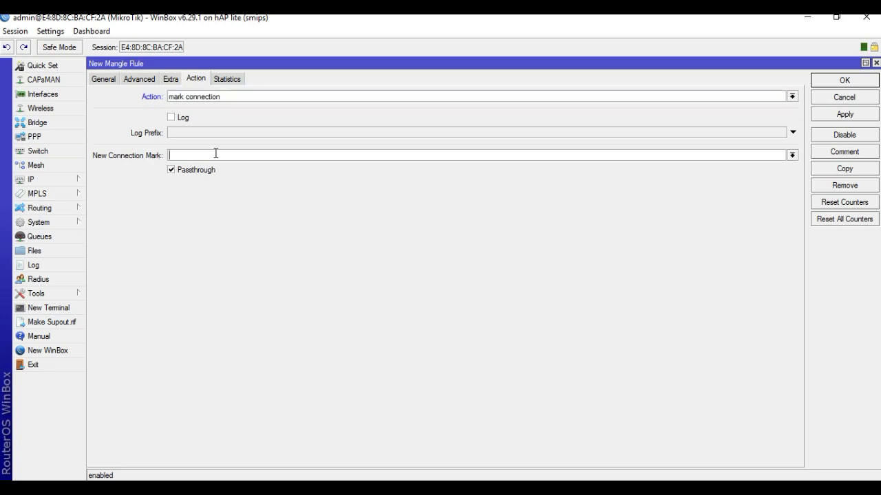
text(ISP1)
click(847, 115)
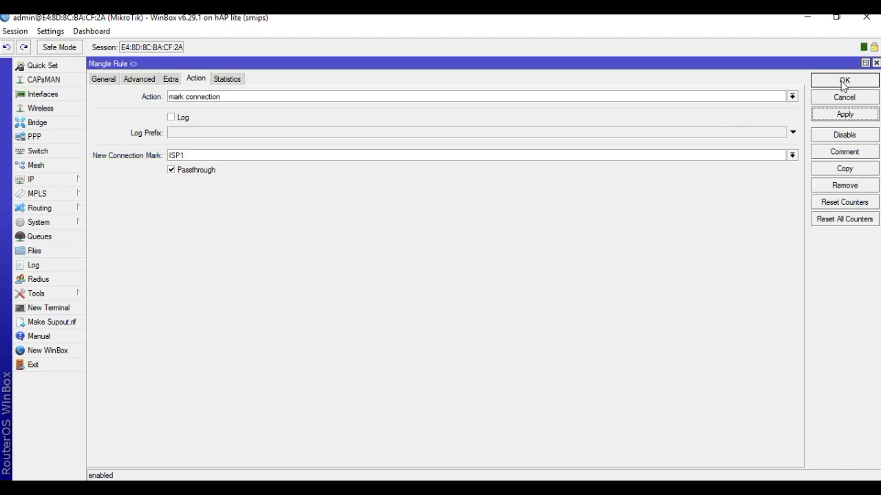
Confirm and close the ISP1 mangle rule, then close and reopen the firewall's mangle list
click(843, 82)
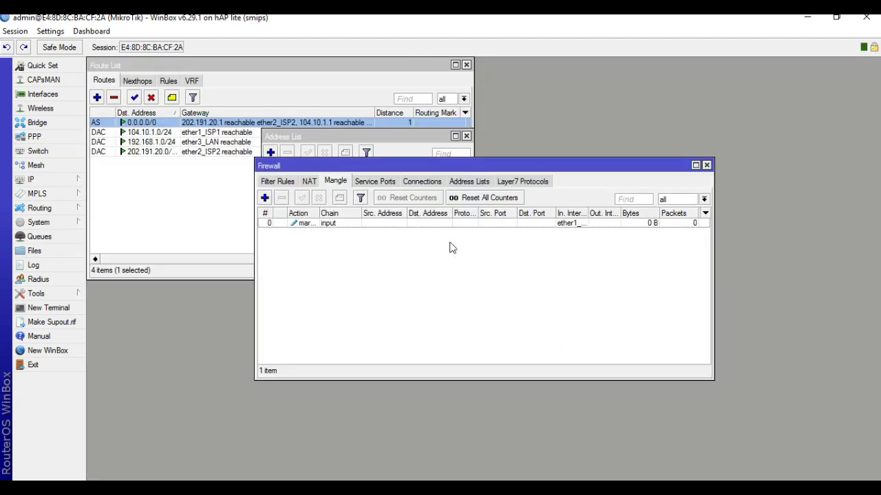
click(707, 165)
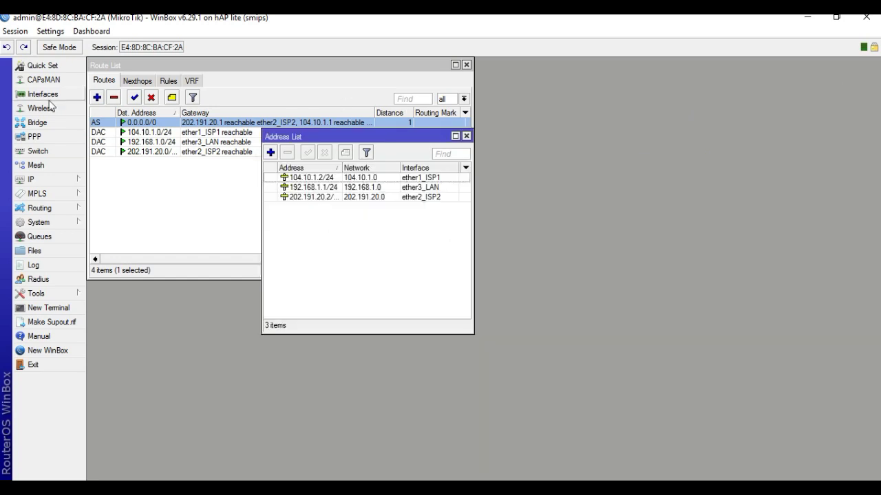
click(24, 181)
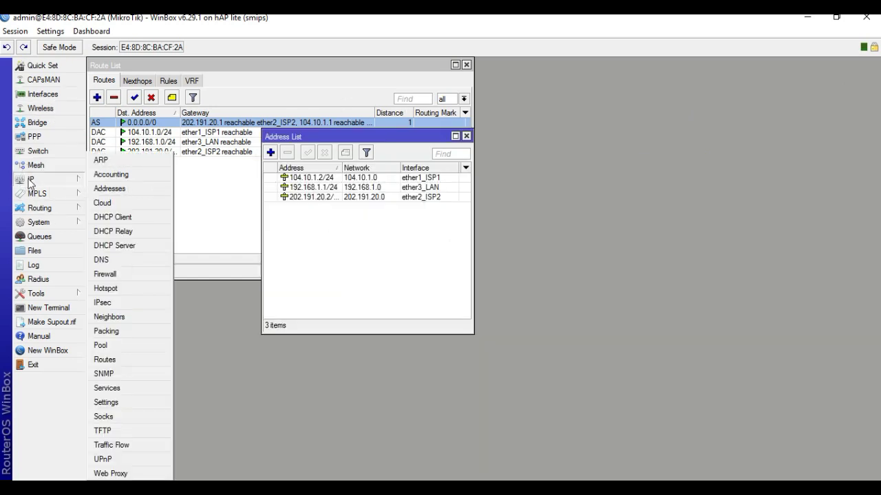
click(110, 274)
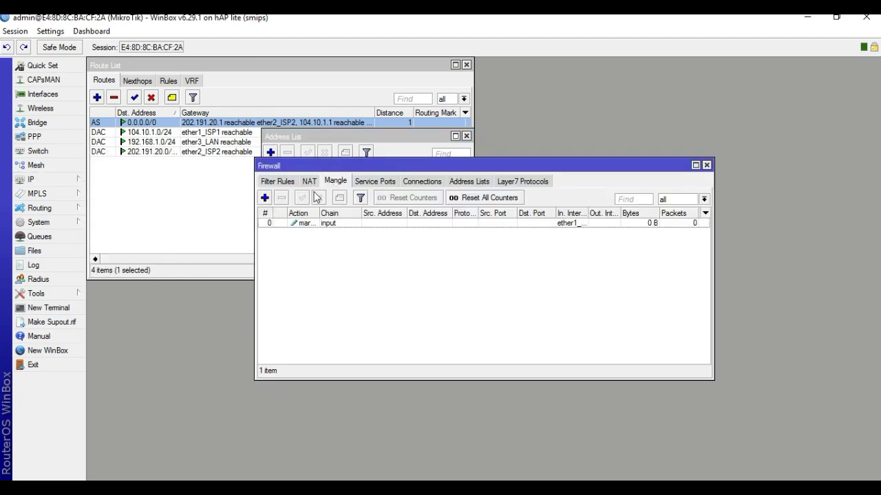
Start a new firewall mangle rule in the input chain with in interface ether2_ISP2
click(265, 198)
click(104, 79)
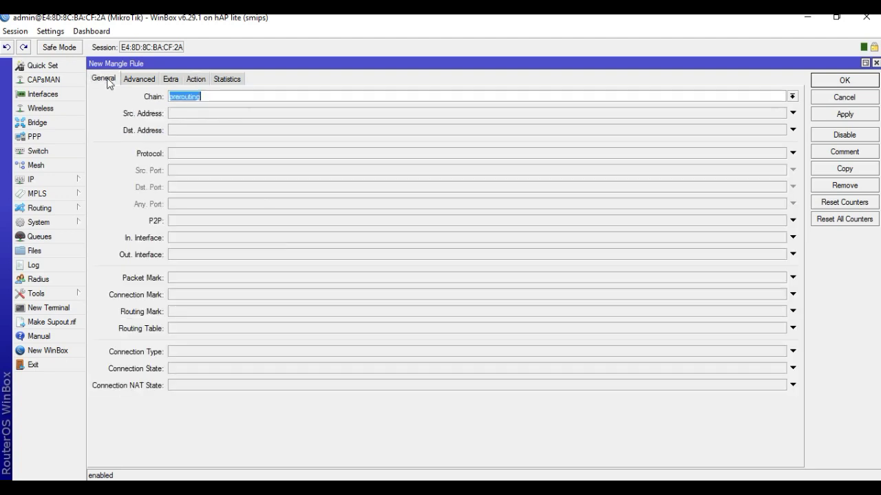
click(535, 99)
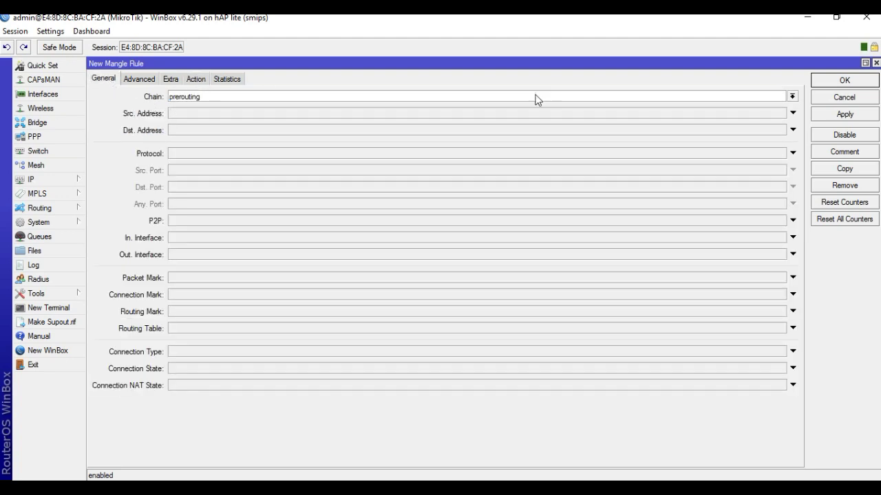
click(792, 96)
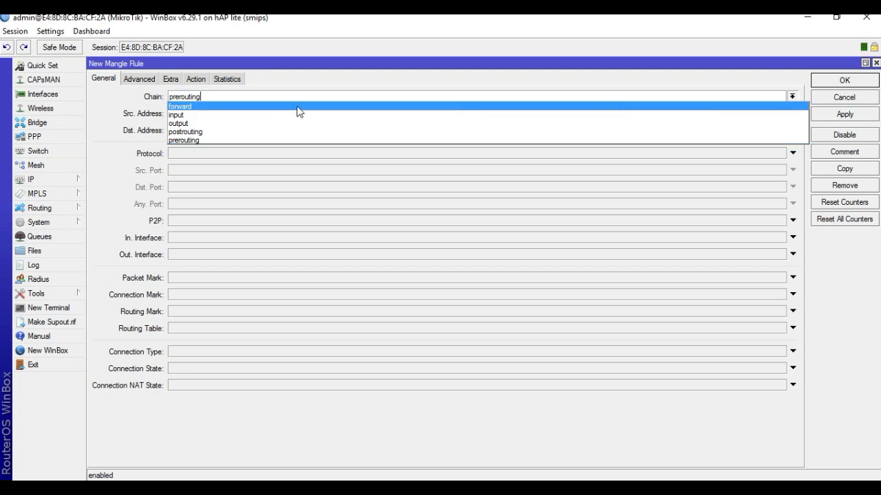
click(231, 116)
click(177, 240)
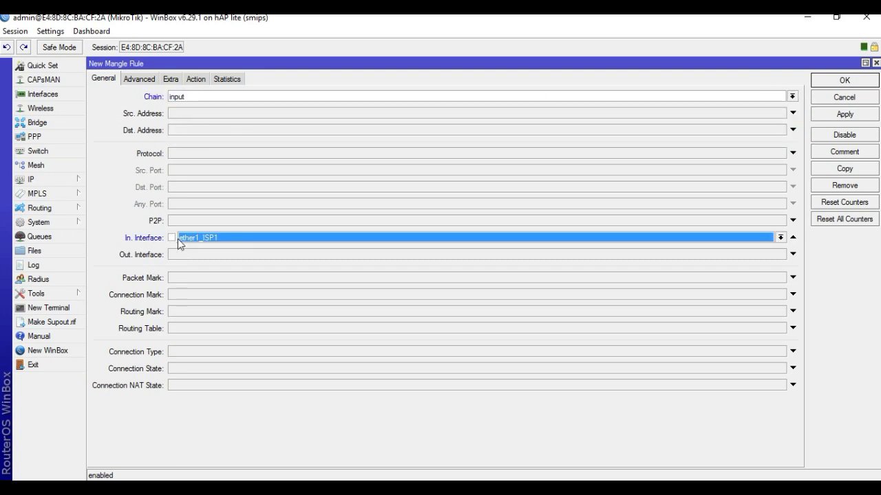
click(203, 240)
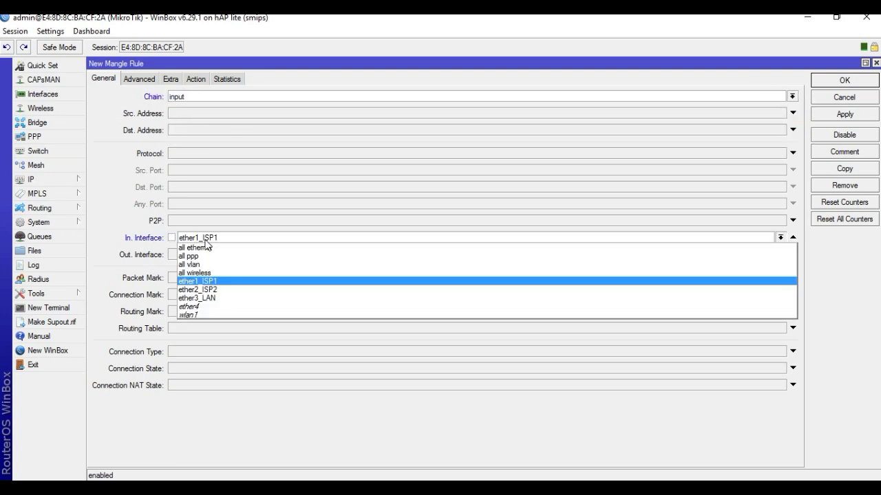
click(208, 290)
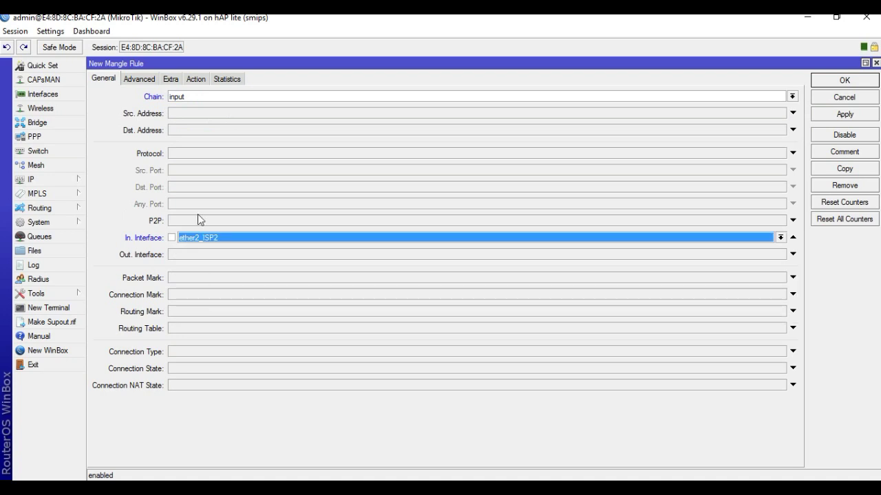
Set the mangle rule's action to mark connection with new connection mark ISP2, and save the rule
click(196, 79)
click(198, 94)
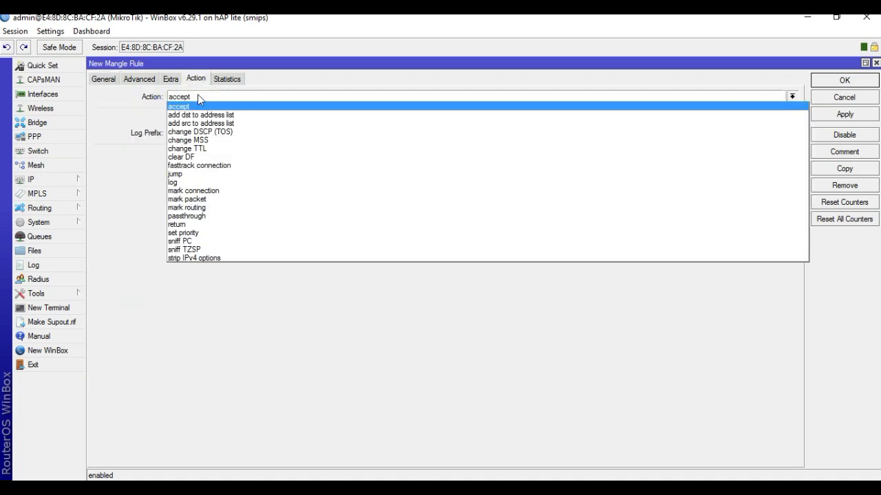
click(212, 191)
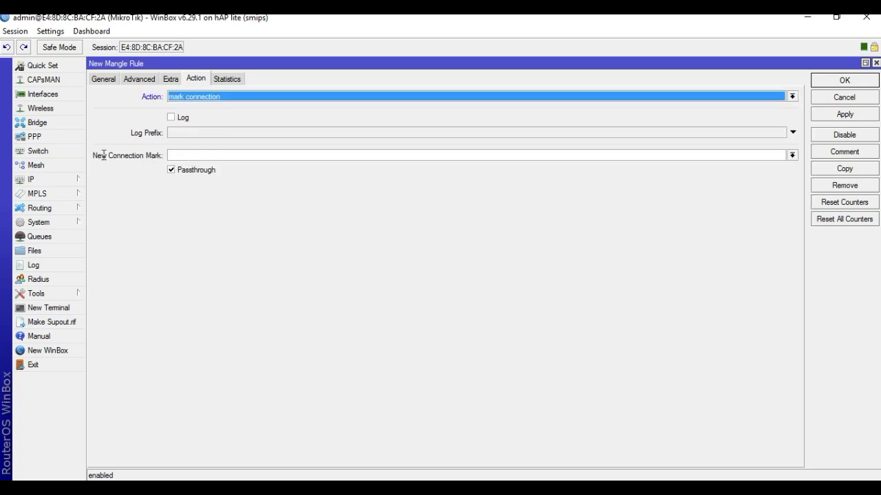
click(184, 155)
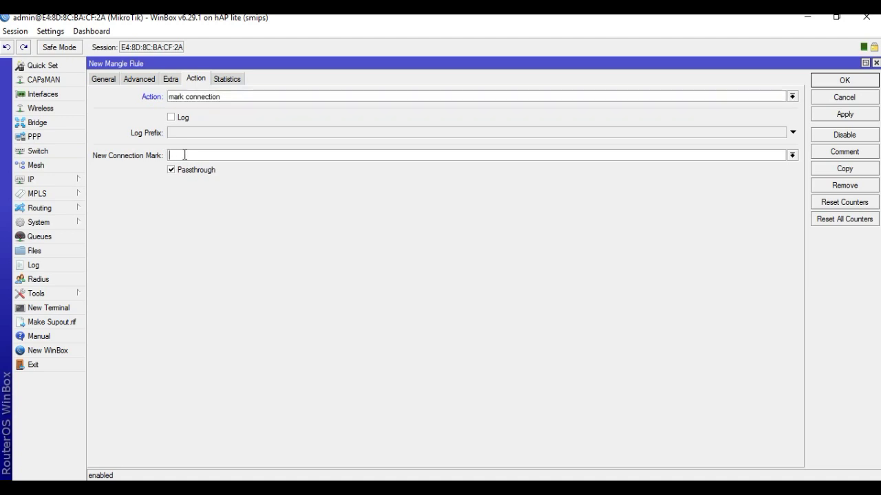
text(ISP2)
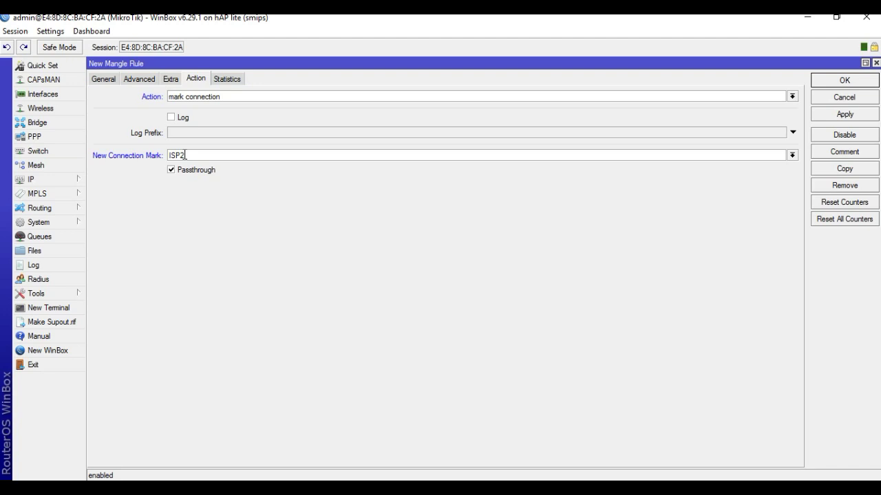
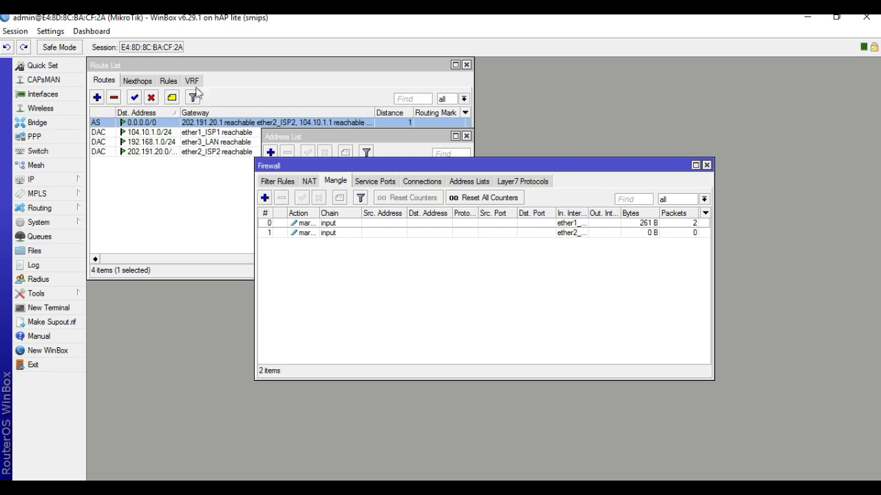
Start a new firewall mangle rule in the output chain that matches connection mark ISP1
click(41, 180)
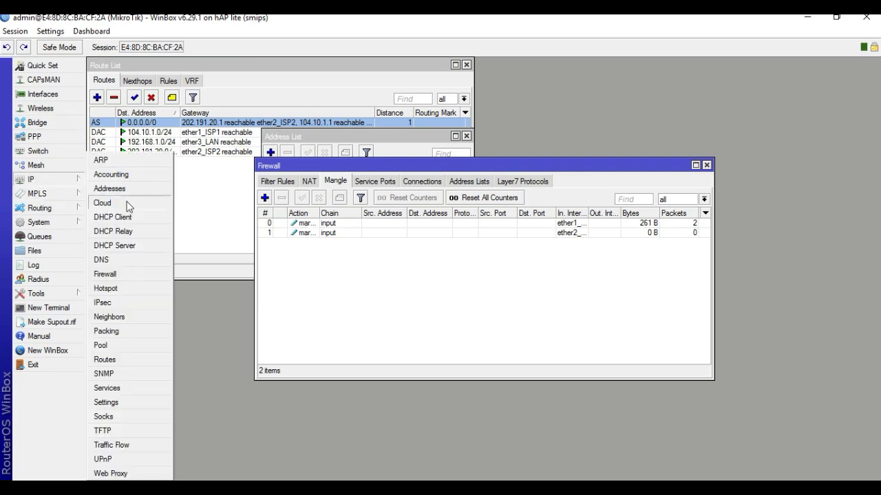
click(122, 277)
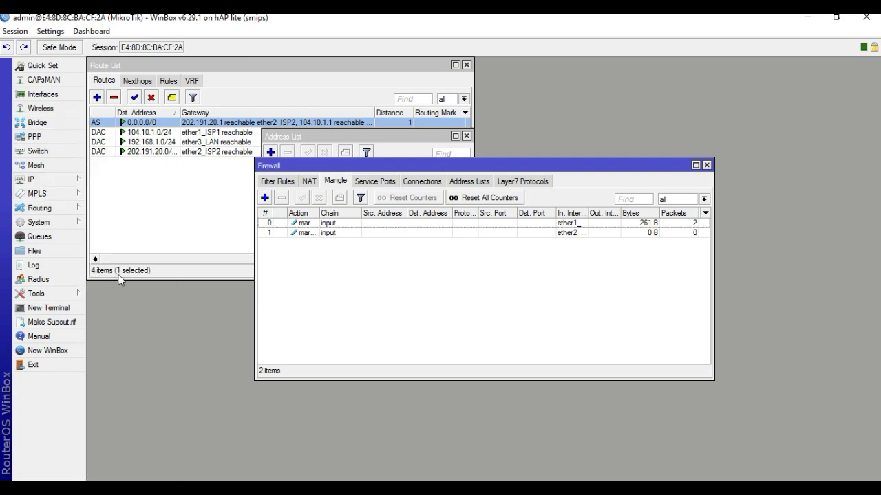
click(264, 198)
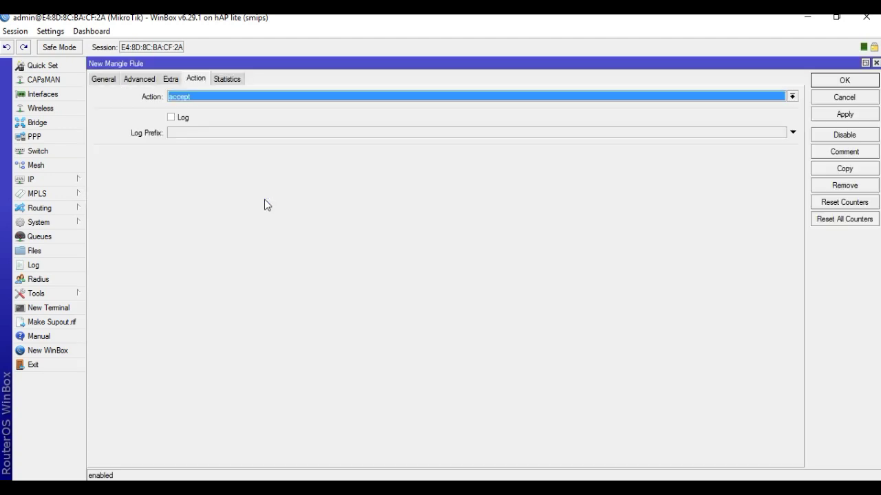
click(103, 81)
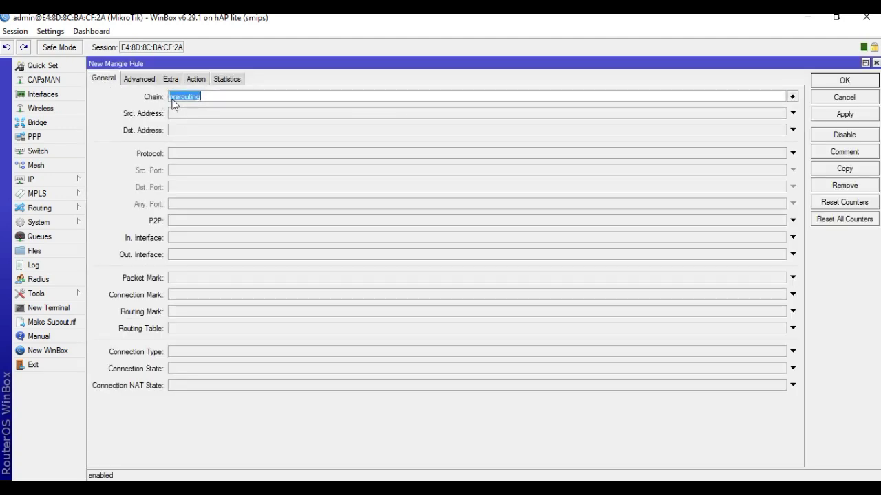
click(792, 97)
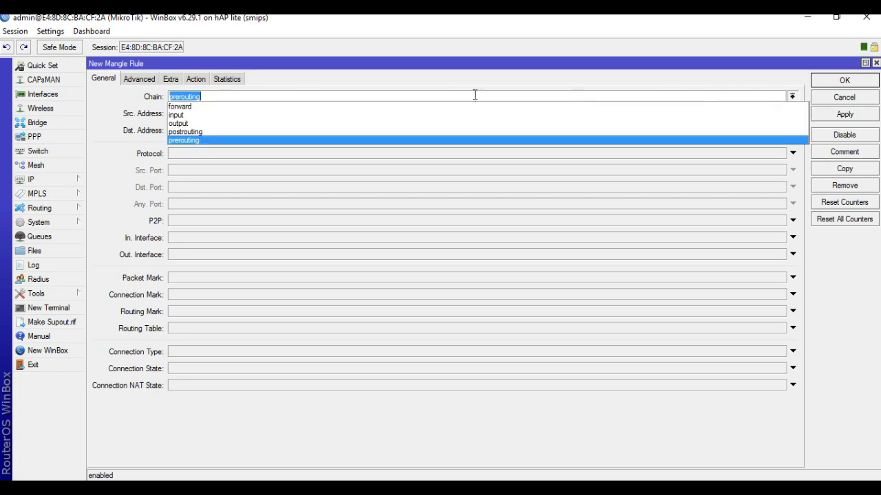
click(216, 129)
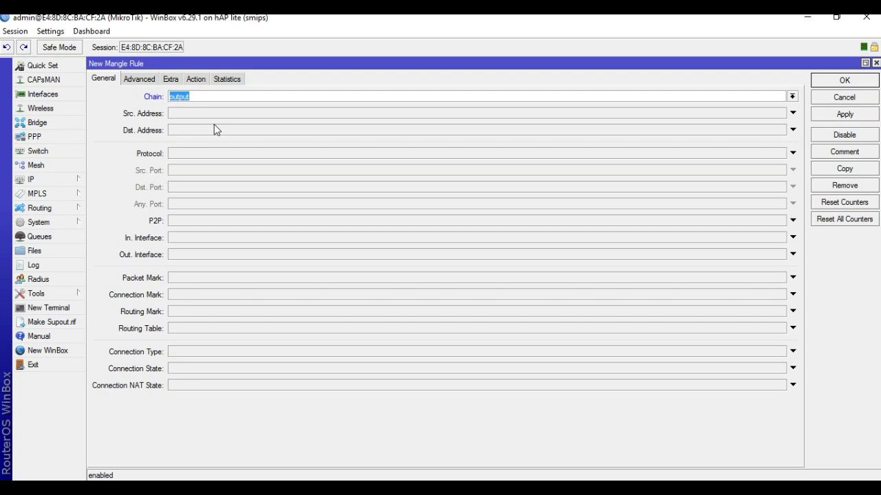
click(185, 296)
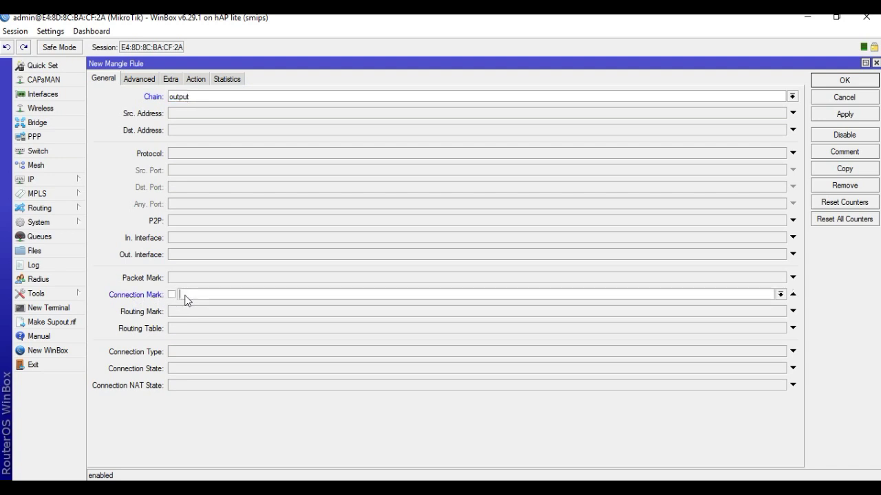
click(780, 295)
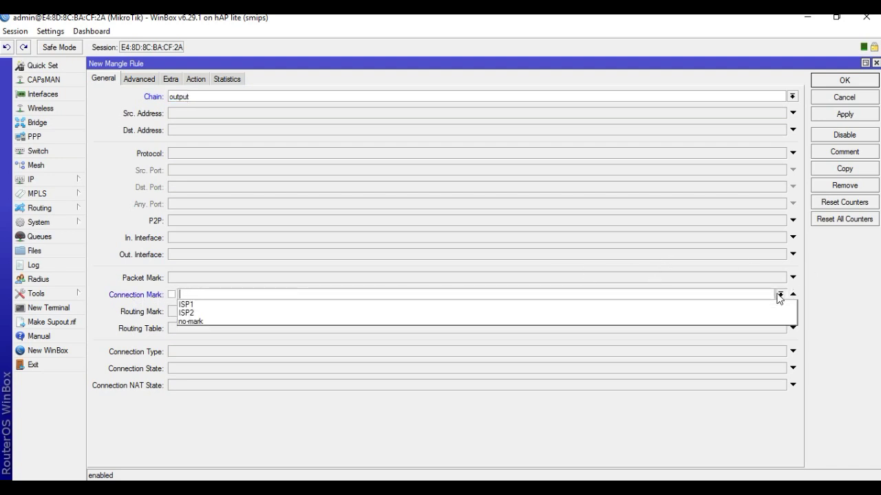
click(186, 304)
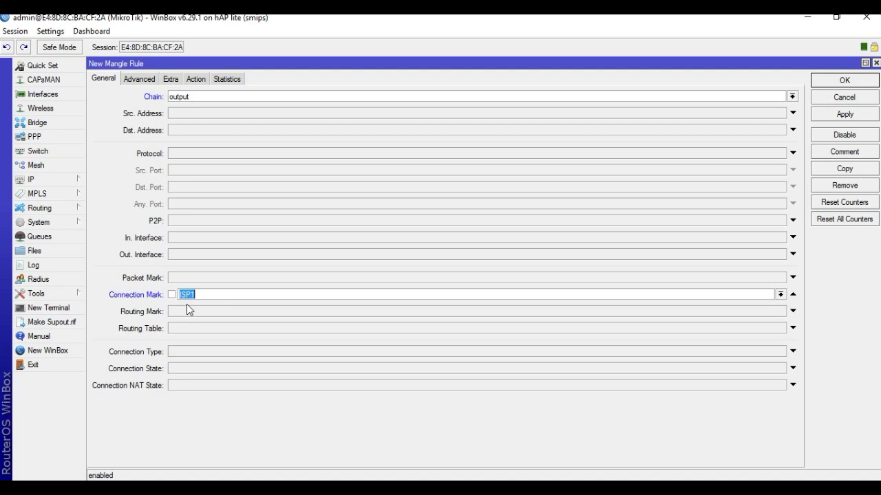
Set the mangle rule's action to mark routing with new routing mark ISP1, and save the rule
click(195, 80)
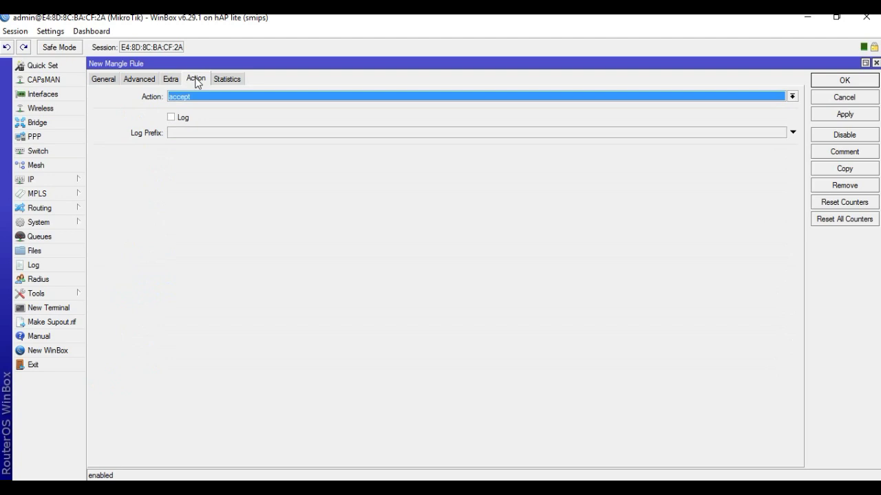
click(200, 96)
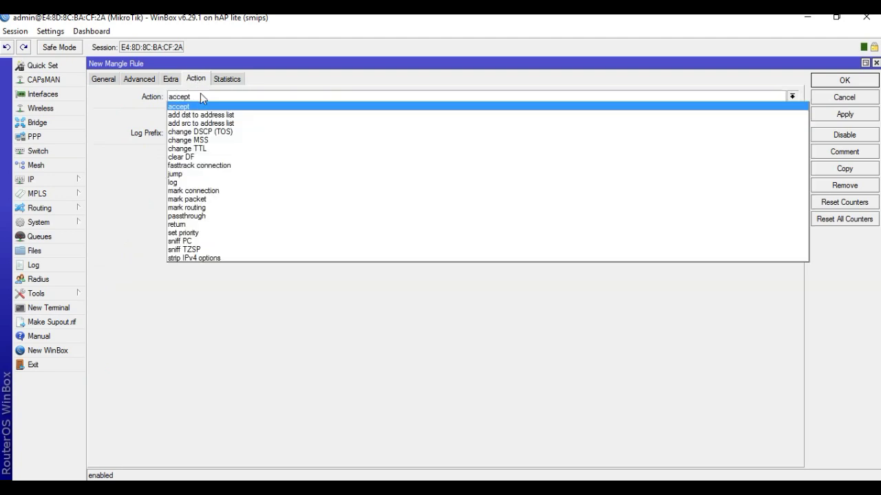
click(205, 207)
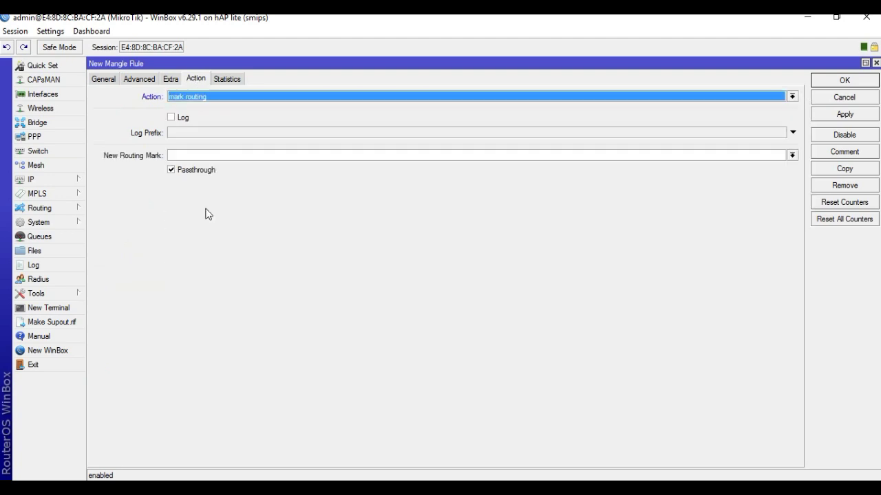
click(178, 156)
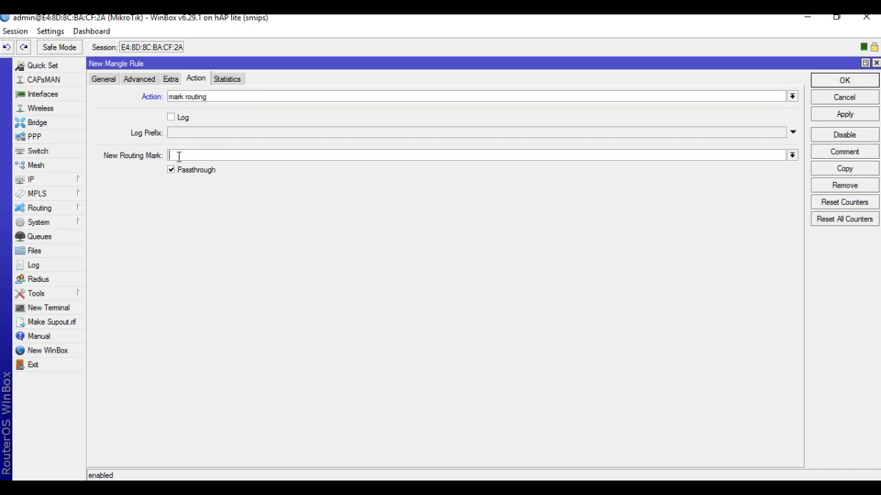
text(ISP1)
click(838, 116)
click(838, 88)
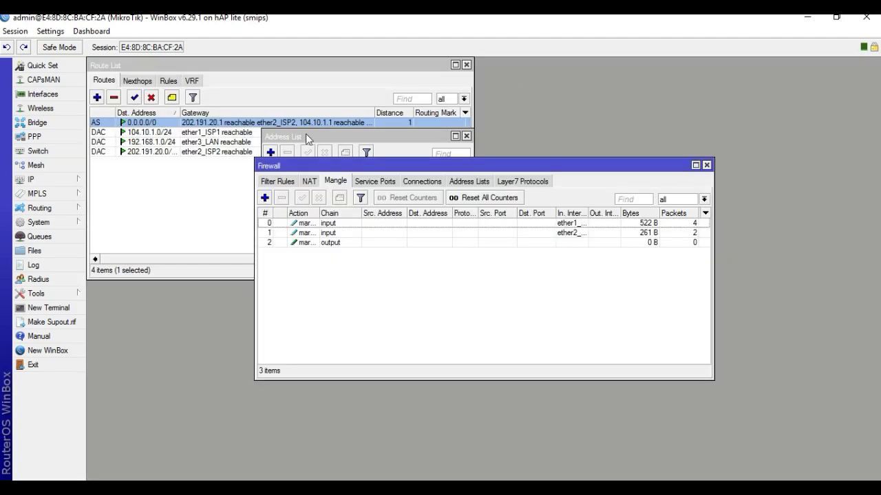
Start a new firewall mangle rule in the output chain that matches connection mark ISP2
click(26, 181)
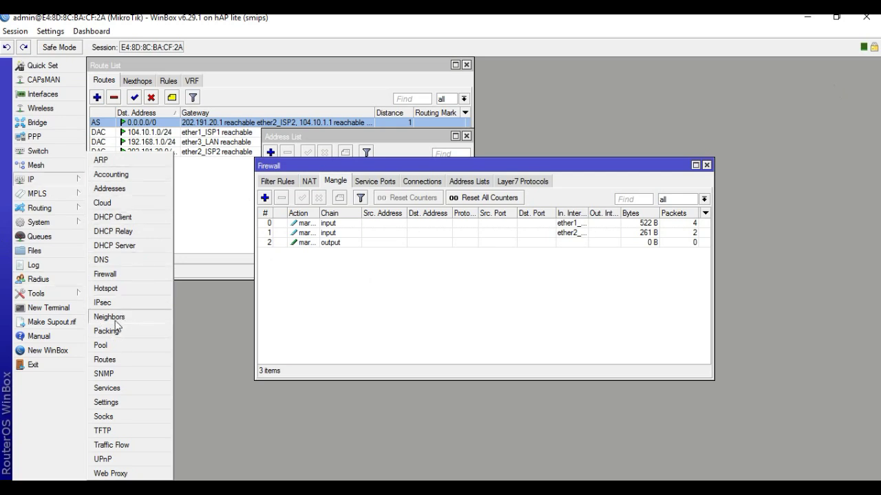
click(332, 200)
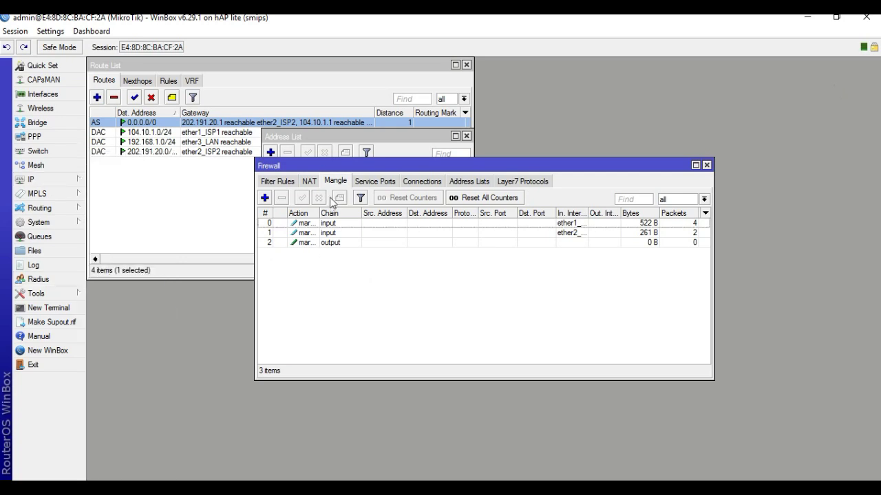
click(264, 198)
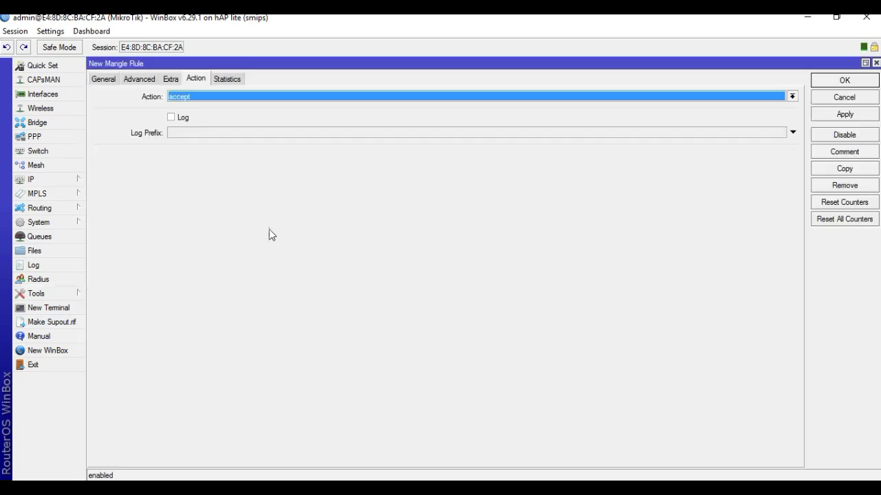
click(102, 79)
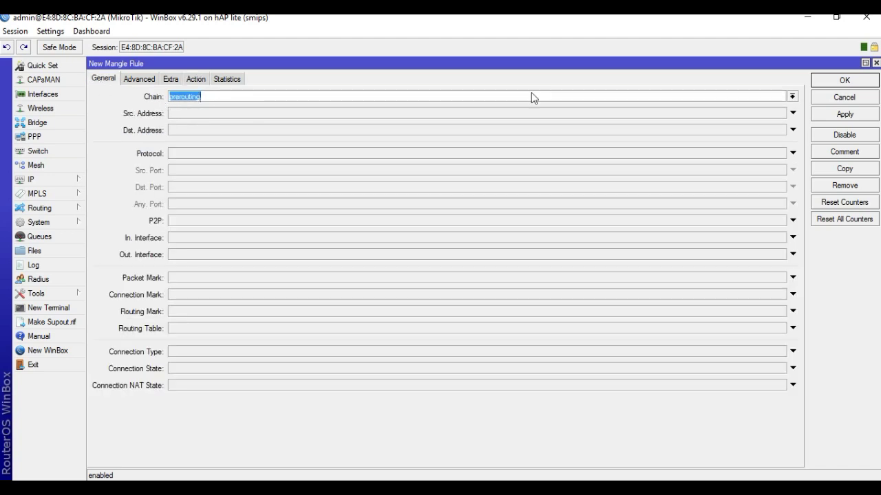
click(792, 97)
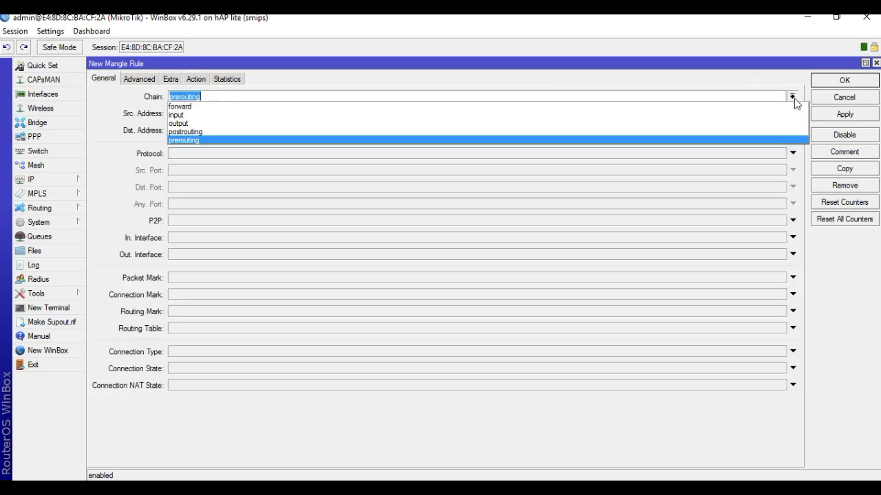
click(208, 124)
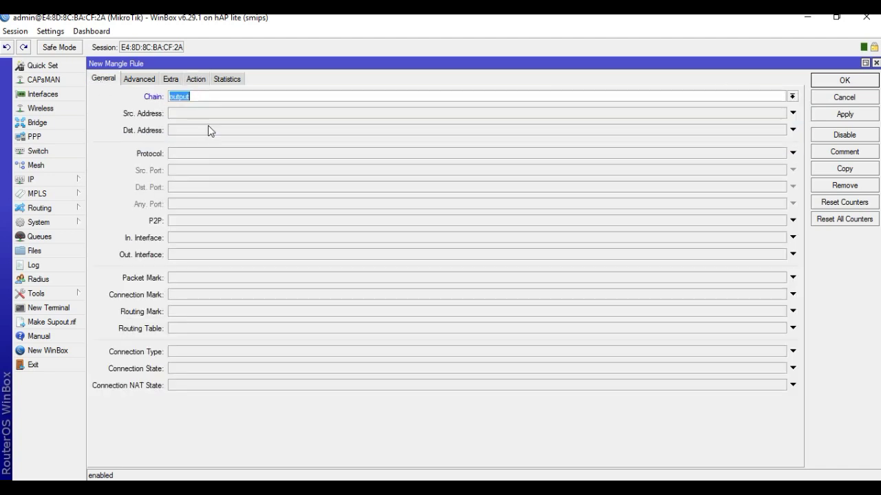
click(181, 295)
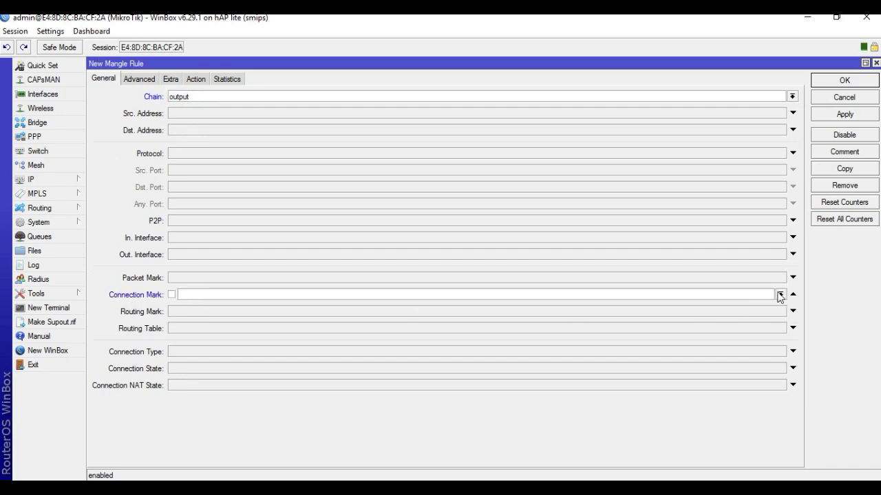
click(779, 295)
click(197, 309)
Set the mangle rule's action to mark routing with new routing mark ISP2, and save the rule
click(194, 80)
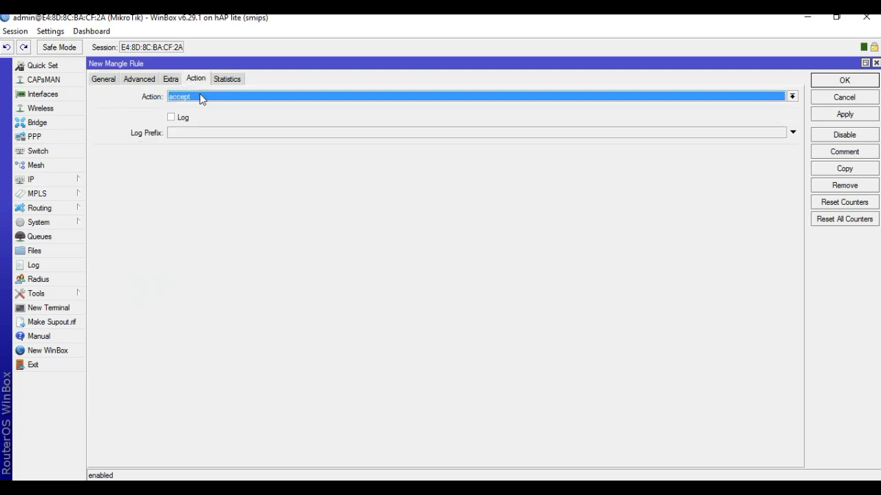
click(200, 96)
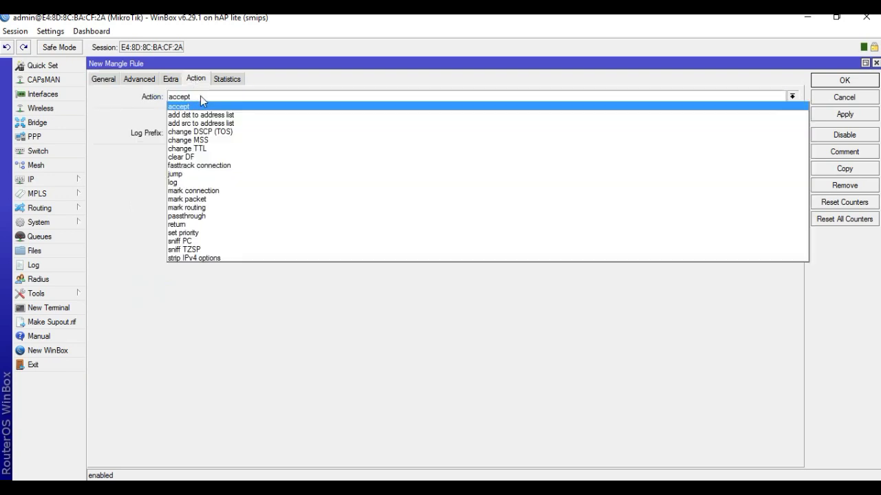
click(196, 208)
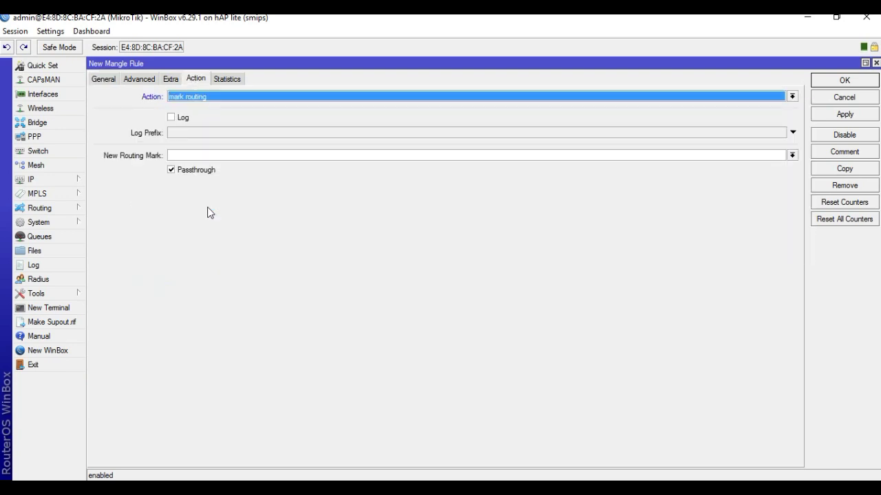
click(184, 155)
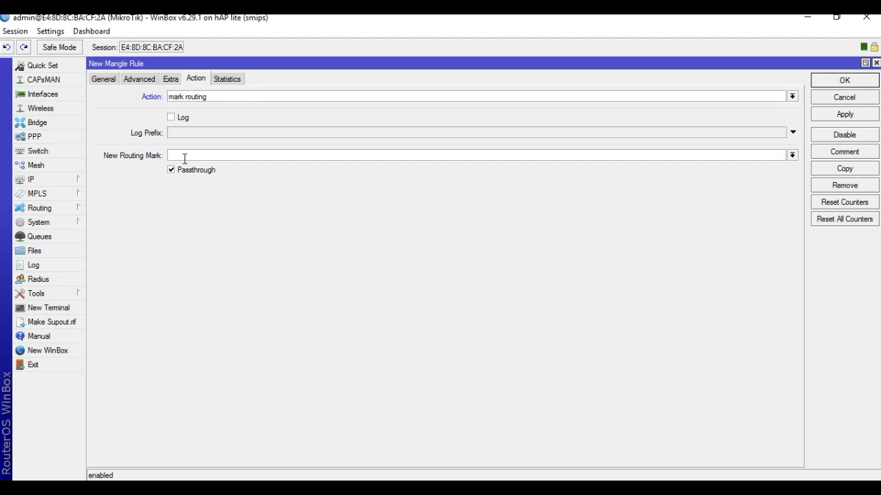
text(ISP2)
click(850, 115)
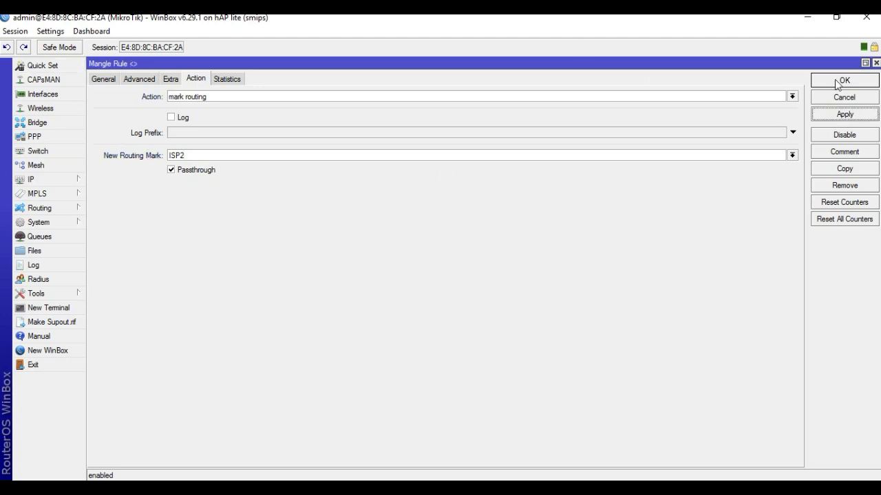
click(837, 81)
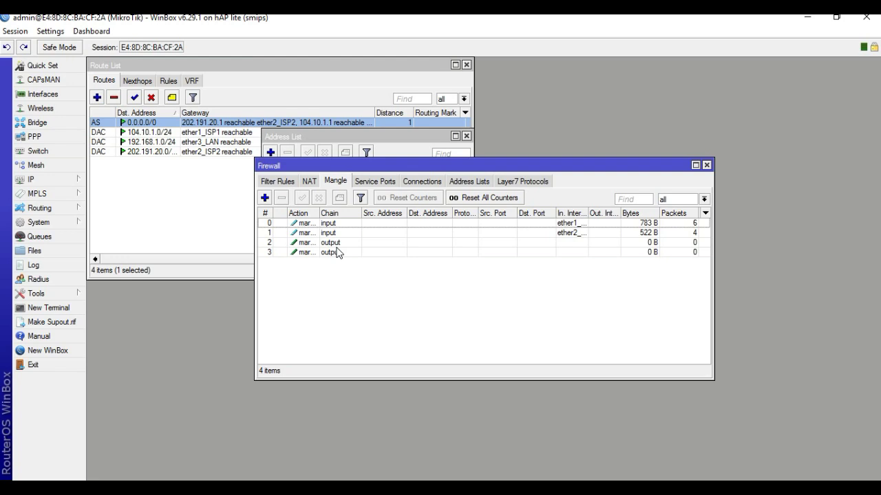
Start a new route for destination 0.0.0.0/0 with gateway 104.10.1.1
click(38, 180)
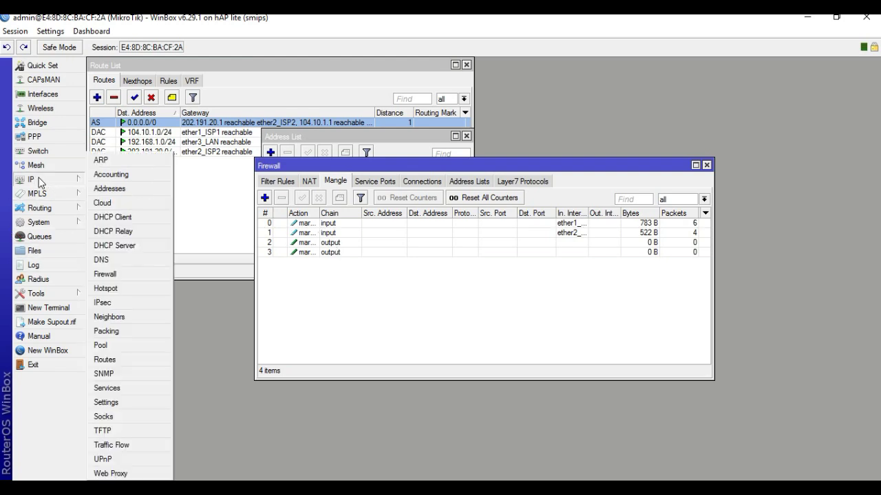
click(108, 359)
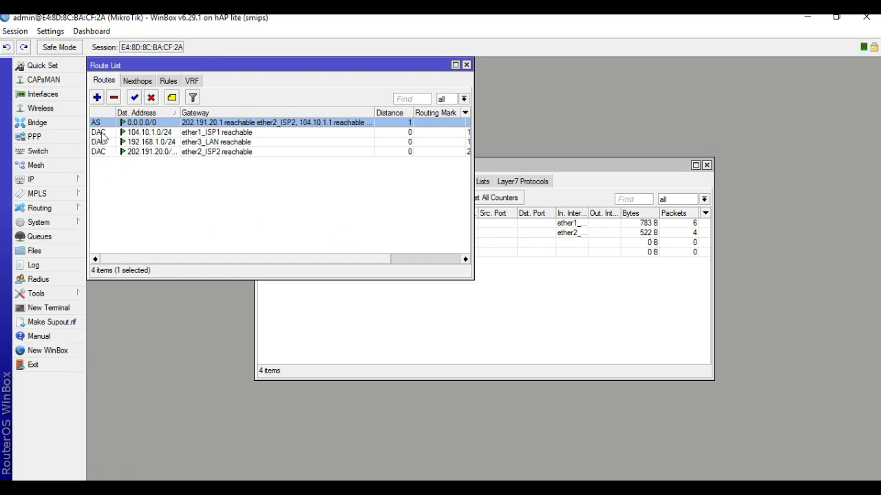
click(97, 99)
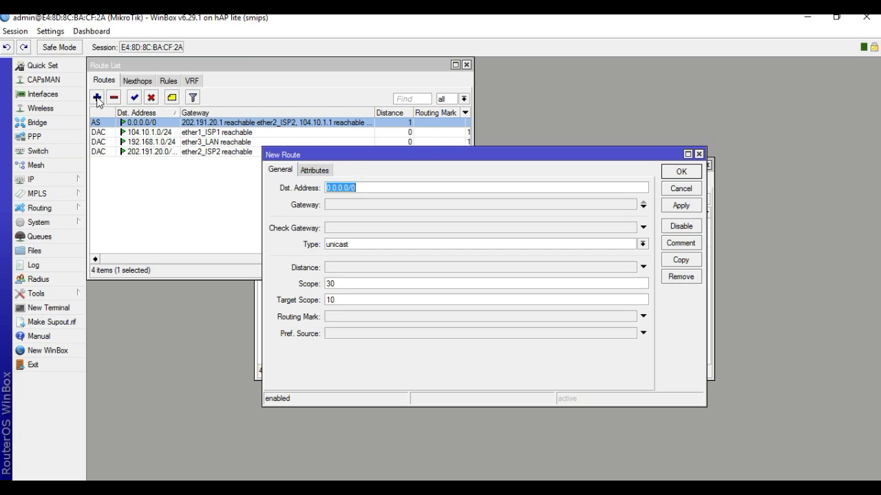
click(342, 206)
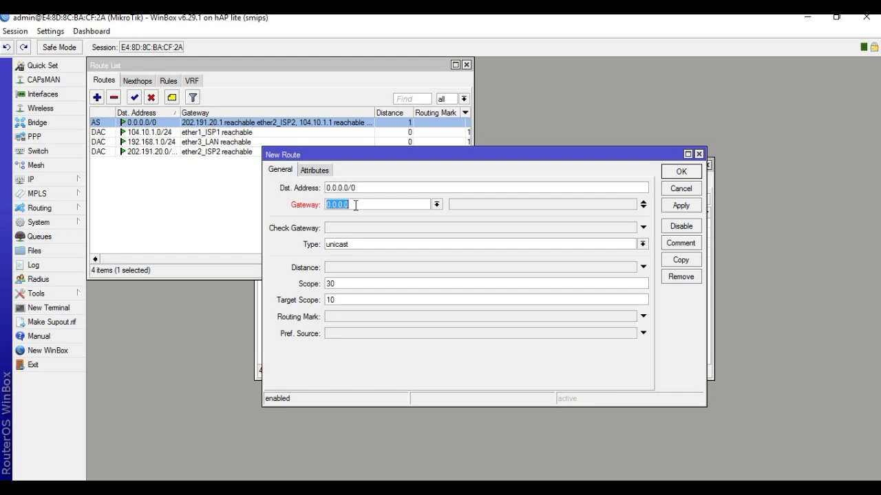
text(104.10.1.1)
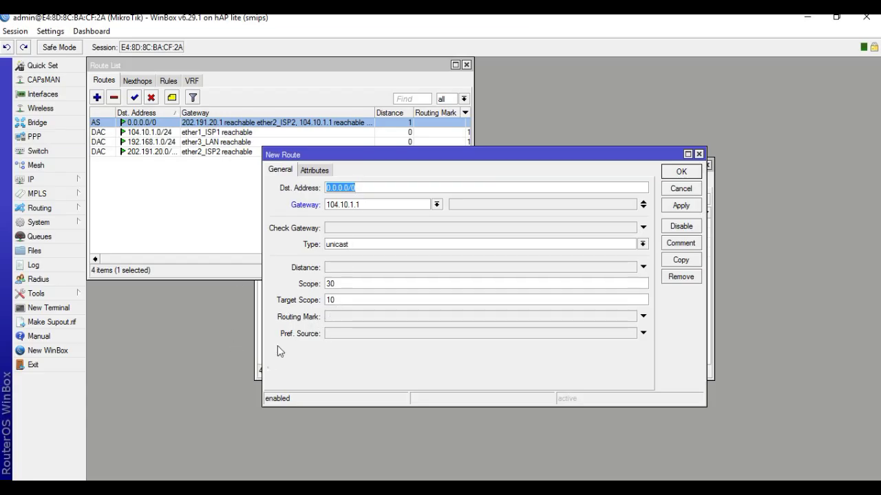
Assign routing mark ISP1 to the new route and save it
click(456, 318)
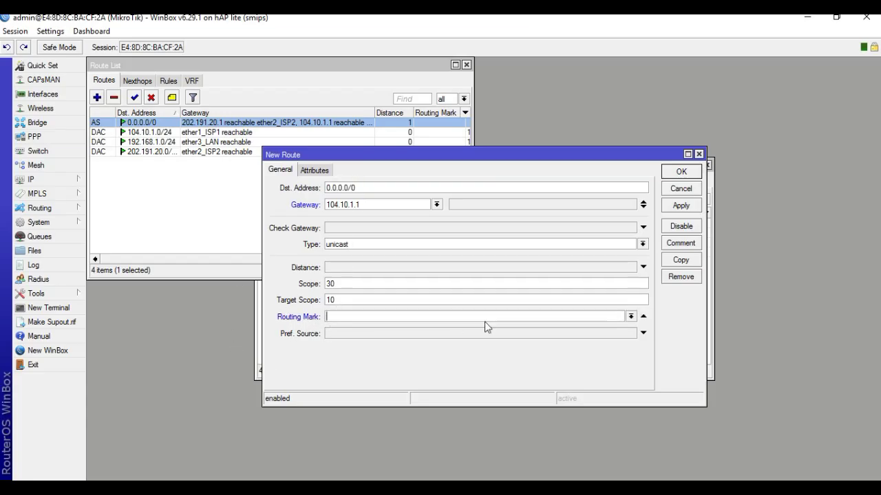
click(631, 317)
click(380, 337)
click(685, 206)
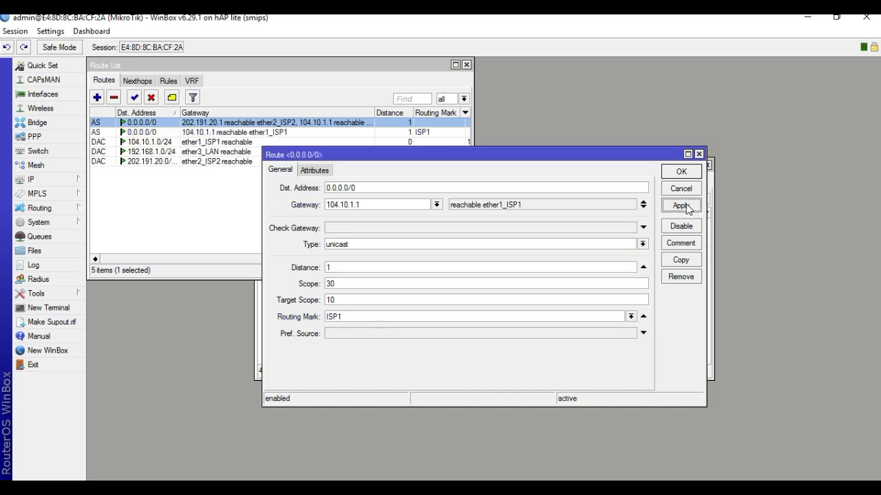
click(675, 175)
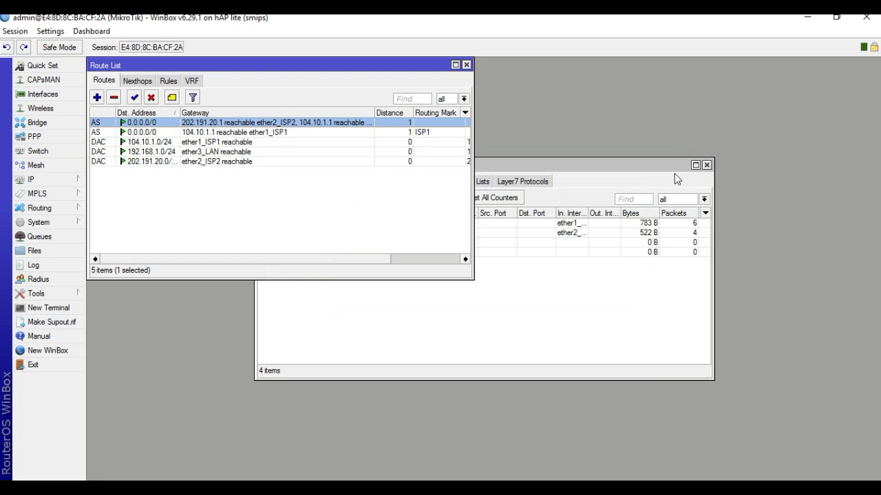
Start another route for destination 0.0.0.0/0, check ISP2's gateway in the Packet Tracer diagram, and set the gateway to 202.191.20.1
click(34, 180)
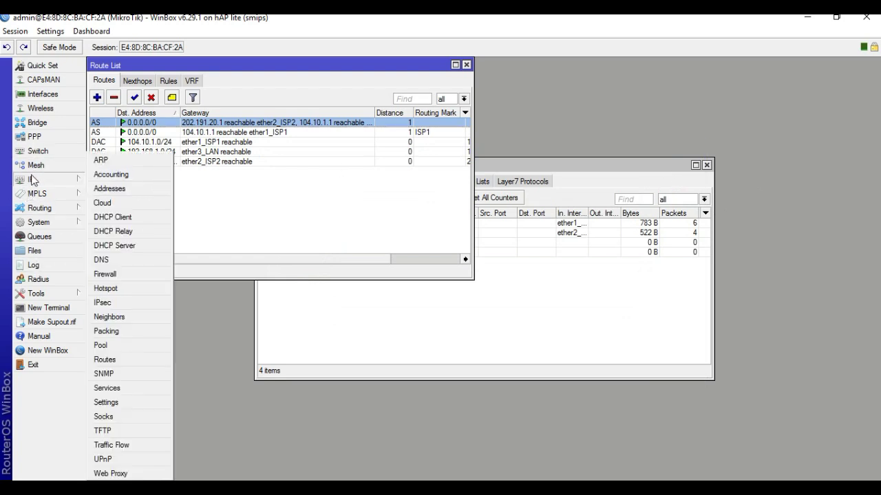
click(104, 360)
click(97, 98)
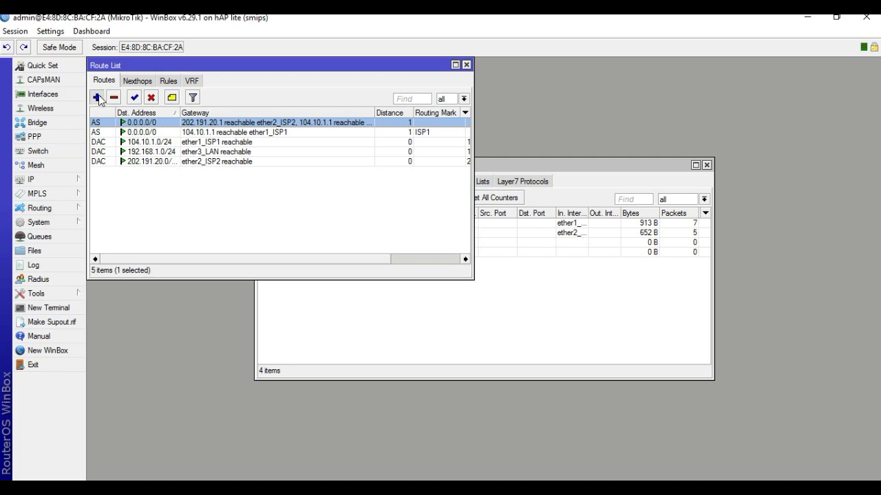
click(335, 205)
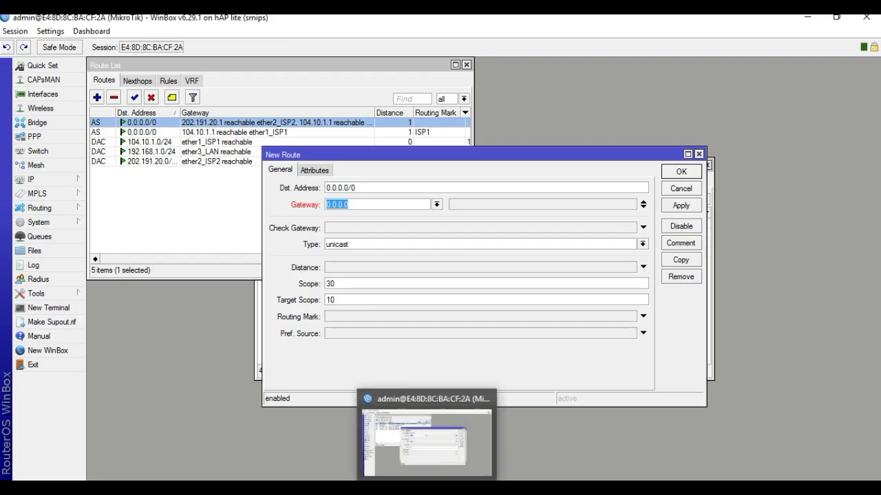
click(429, 480)
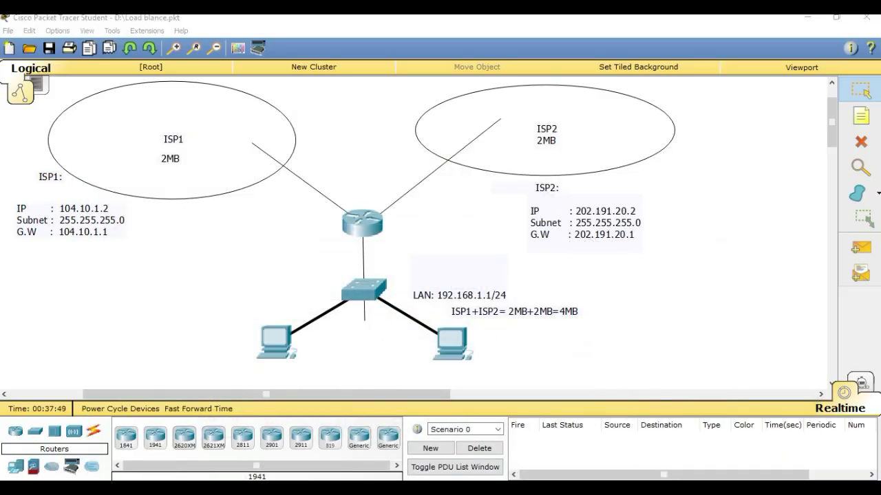
key(alt+Tab)
double_click(349, 204)
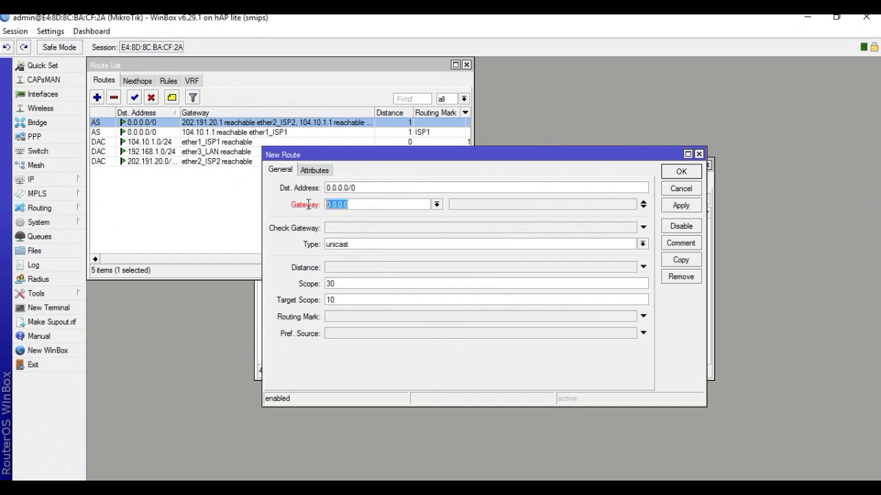
text(202.191.20.1)
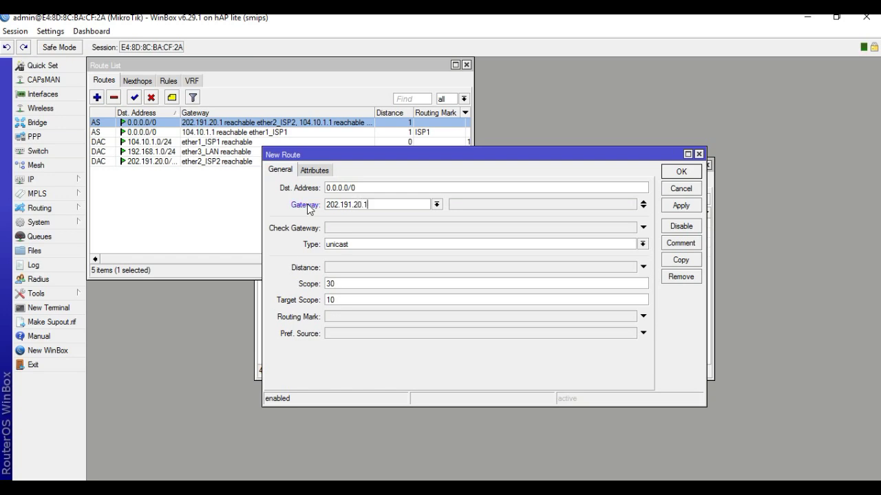
Assign routing mark ISP2 to the new route and save it
click(343, 316)
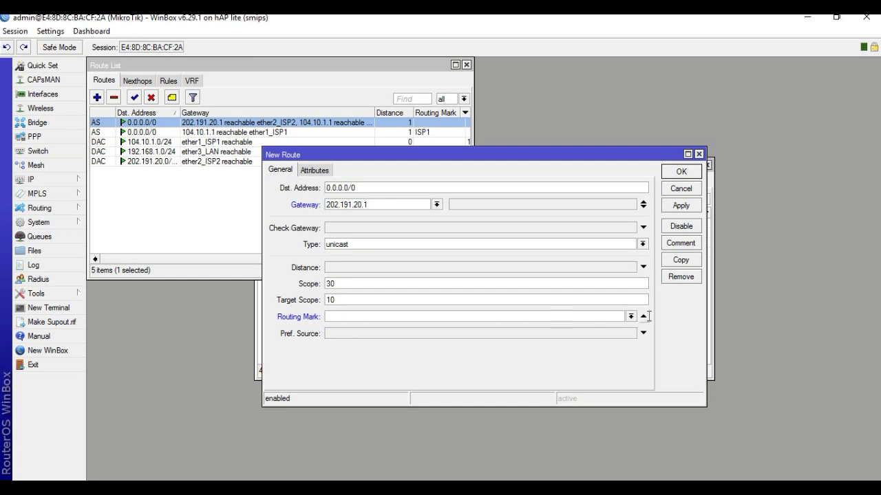
click(630, 317)
click(352, 345)
click(684, 208)
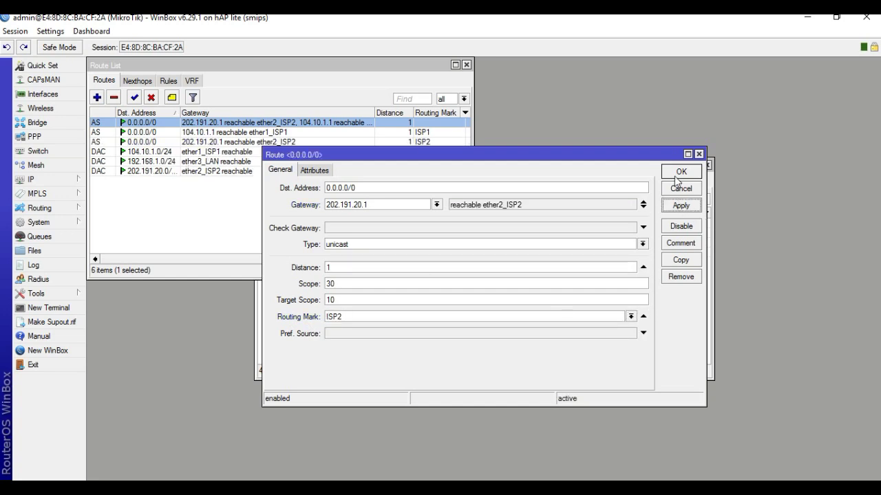
click(677, 173)
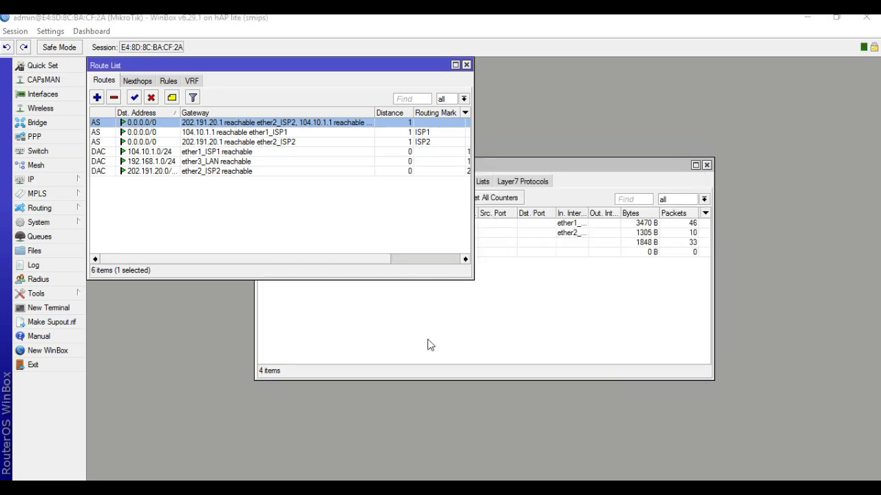
In Windows Network Connections, configure the Ethernet adapter's IPv4 with address 192.168.1.10, mask 255.255.255.0, gateway 192.168.1.1 and preferred DNS 8.8.8.8
mouse_move(554, 490)
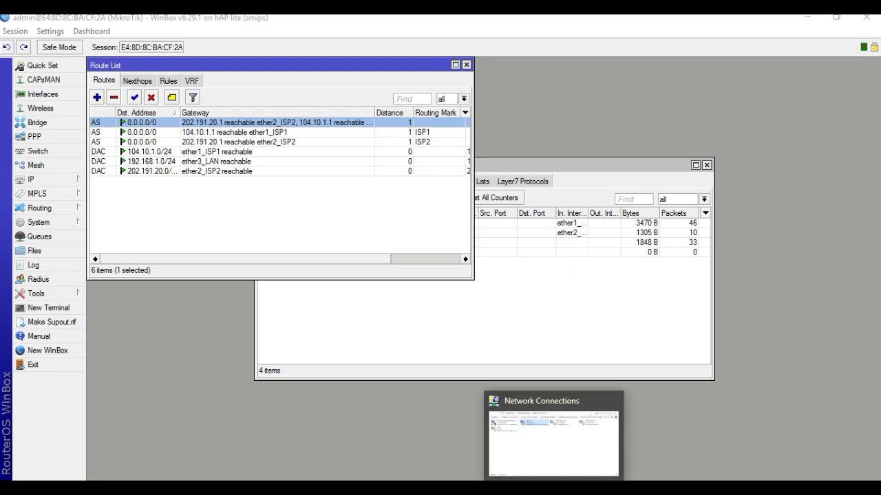
click(554, 490)
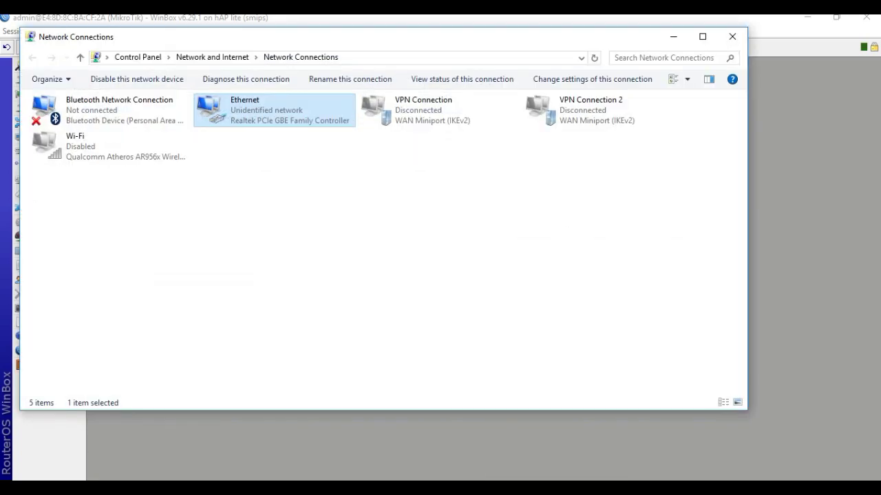
double_click(275, 110)
click(368, 360)
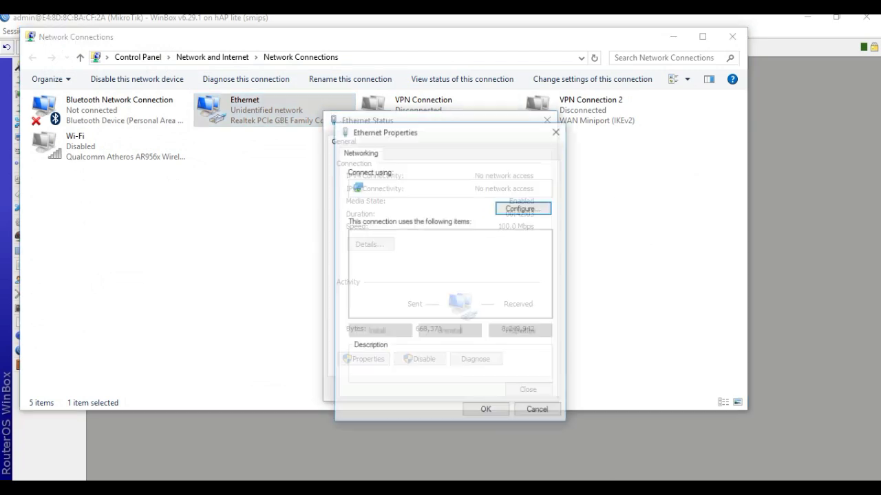
double_click(434, 291)
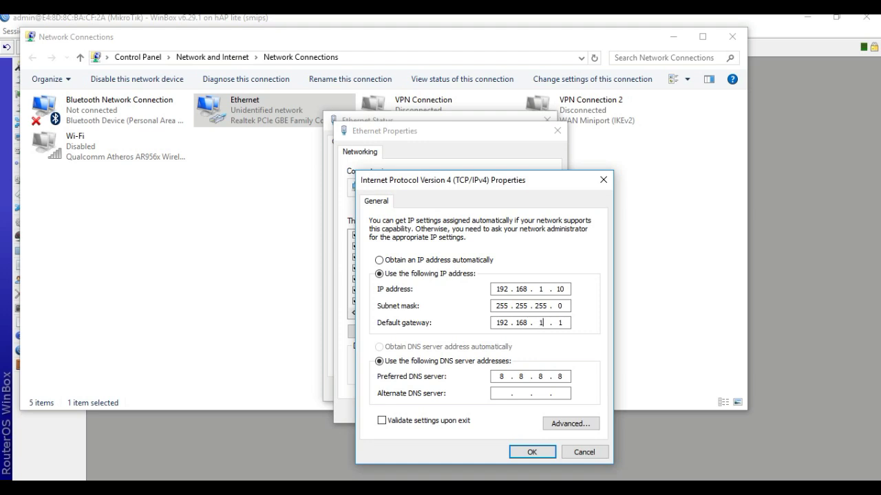
click(532, 452)
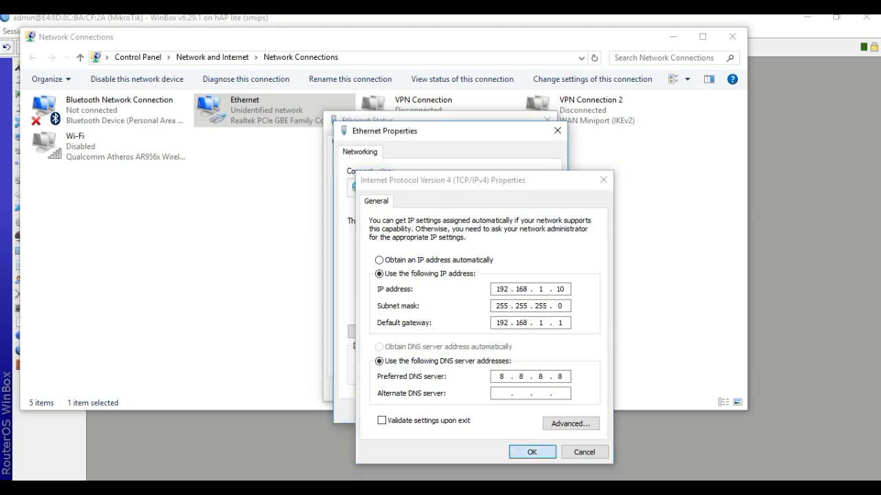
Save the Ethernet adapter's IPv4 settings, close its status window and minimize Network Connections
click(493, 412)
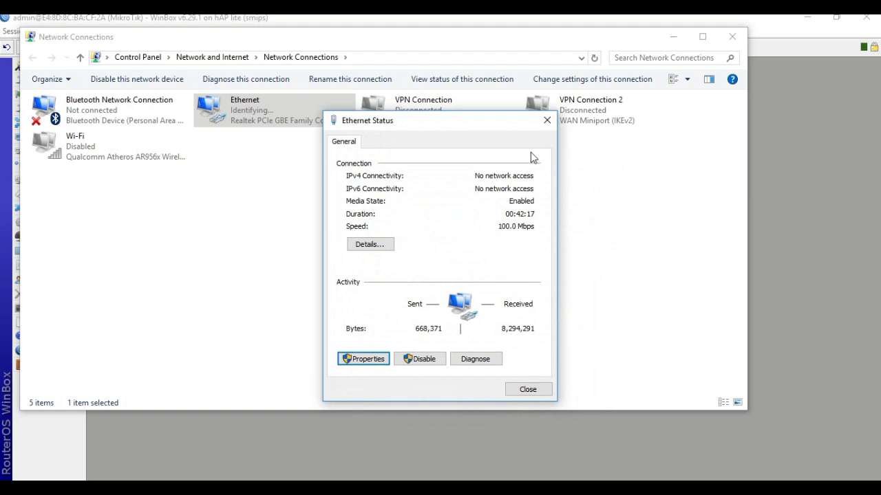
click(547, 121)
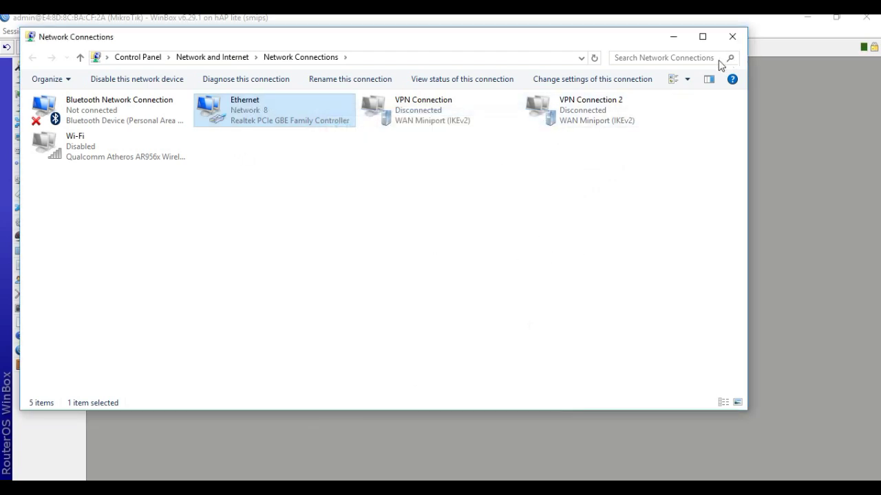
click(674, 36)
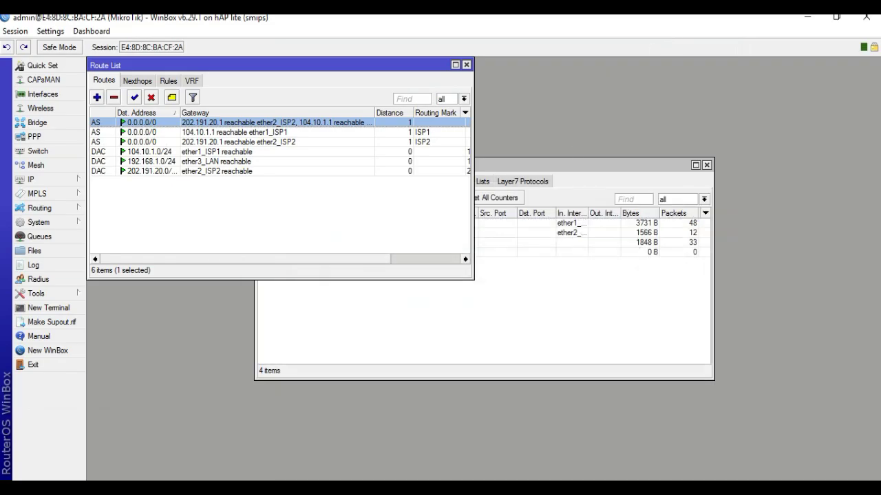
Switch to Chrome to check the Download CentOS page, and return to WinBox
key(alt+Tab)
click(202, 71)
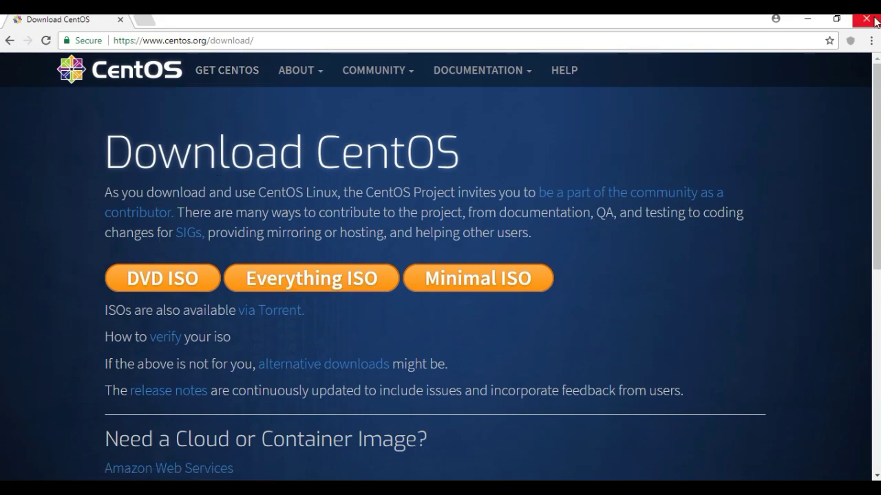
click(807, 18)
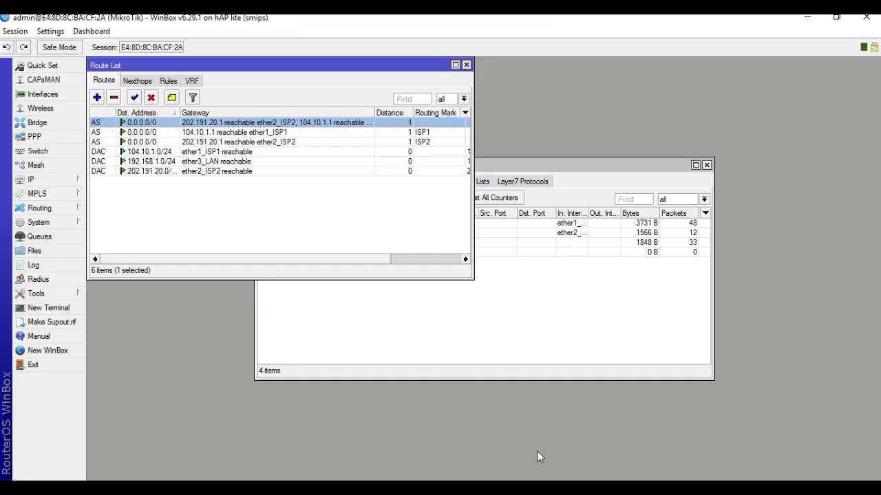
Close the Route List and start a new simple queue named ISP1
click(466, 64)
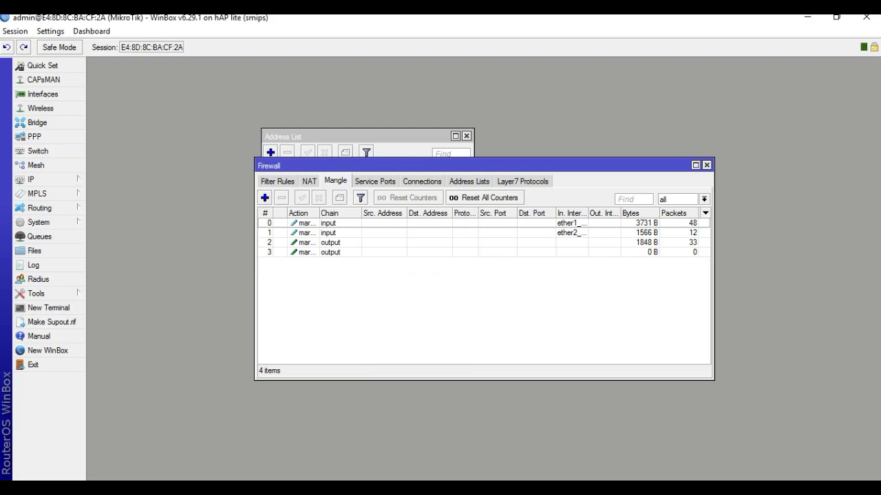
key(alt+Tab)
click(39, 236)
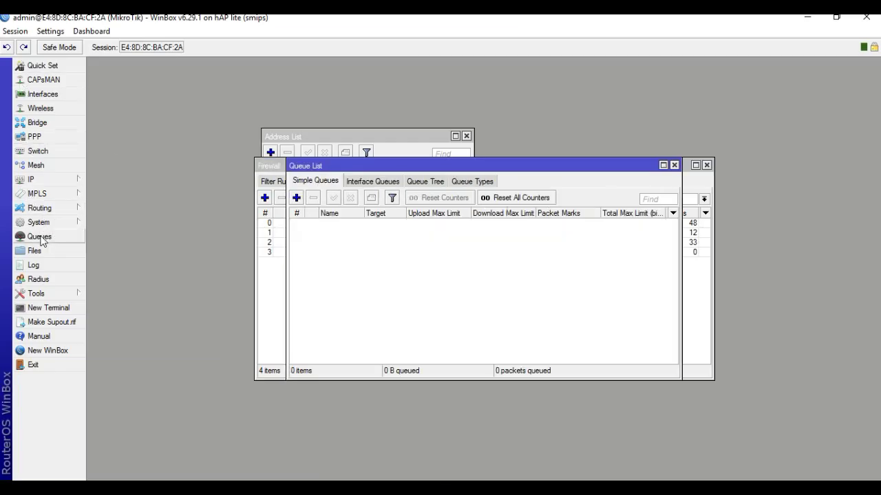
click(297, 197)
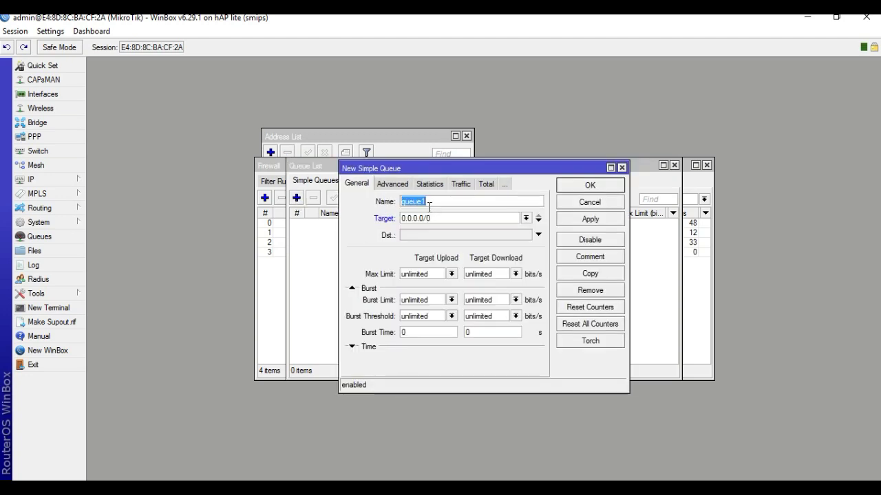
key(BackSpace)
text(ISP)
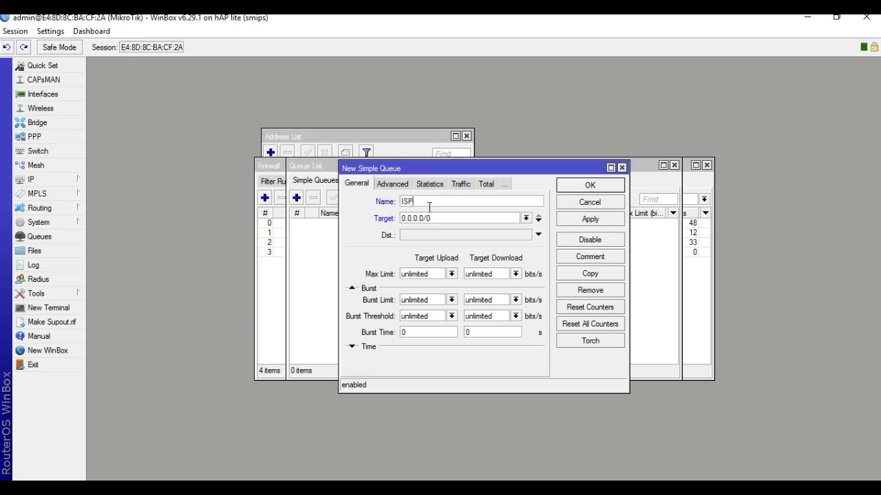
text(1)
Set the ISP1 queue's target to 104.10.1.0/24
click(476, 219)
key(BackSpace)
key(BackSpace)
key(BackSpace)
key(BackSpace)
key(BackSpace)
key(BackSpace)
key(BackSpace)
key(BackSpace)
key(BackSpace)
text(104.1)
key(BackSpace)
text(0.1.1)
key(BackSpace)
text(2)
text(/)
text(24)
click(434, 218)
key(BackSpace)
text(0)
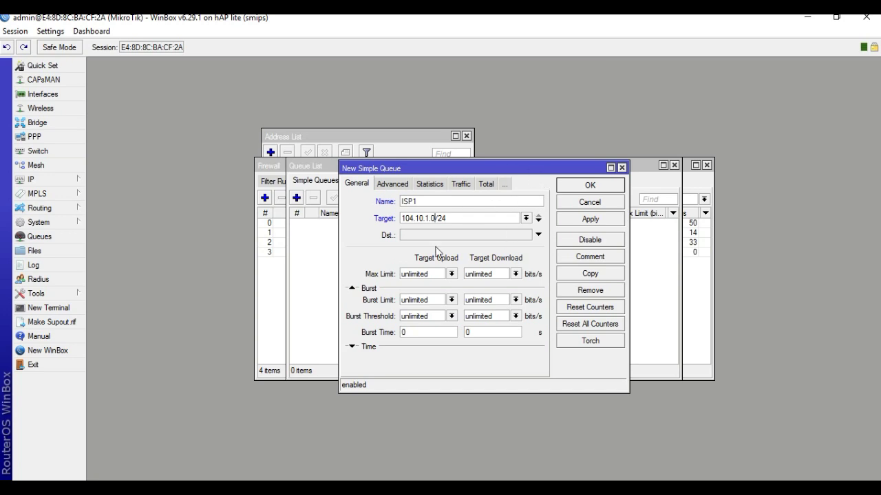
Set the ISP1 queue's maximum limit to 2M for both upload and download, and save it
click(452, 274)
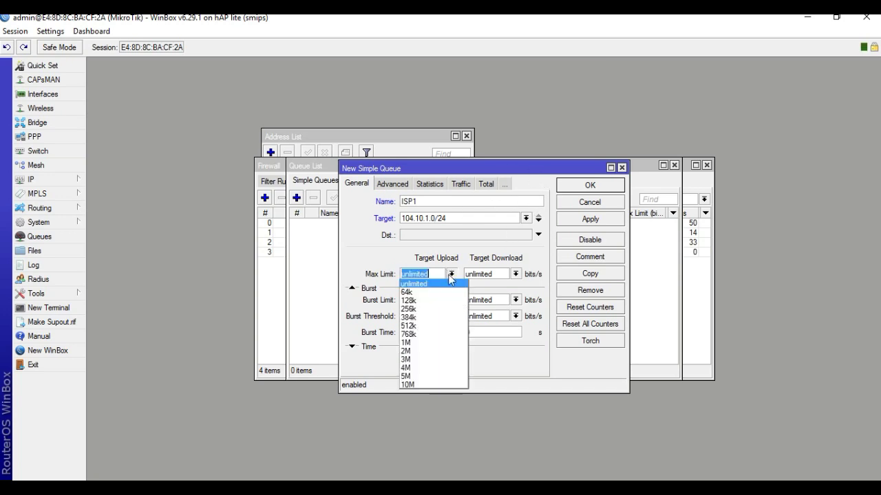
click(406, 351)
click(516, 275)
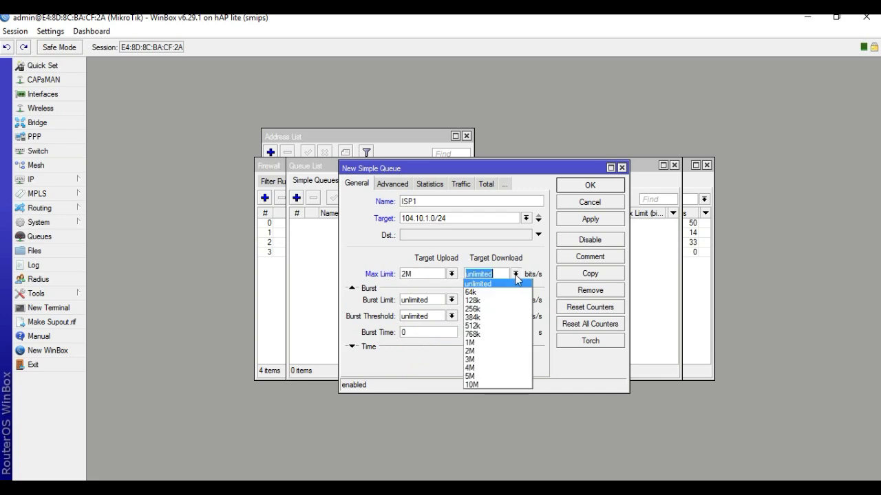
click(482, 351)
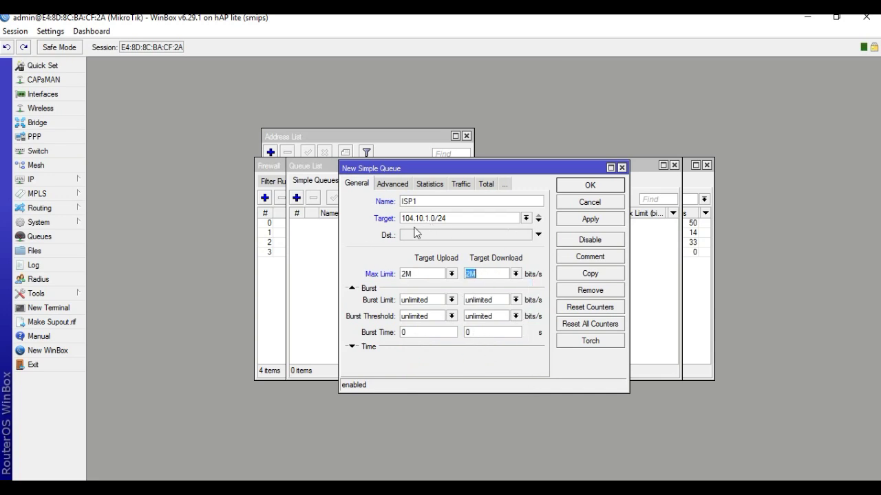
click(583, 220)
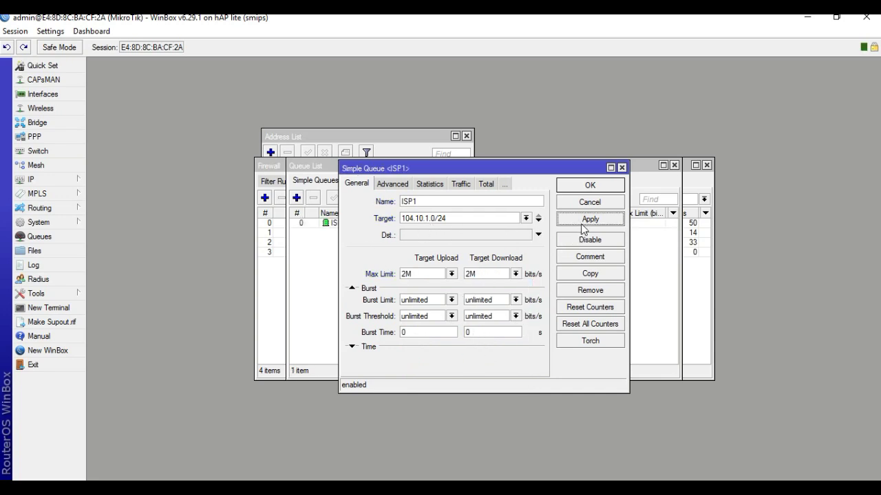
click(582, 190)
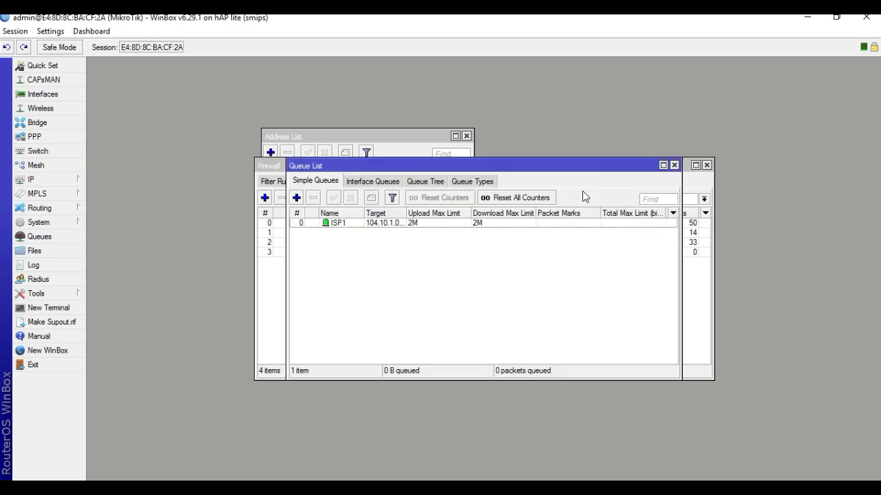
Start another simple queue named ISP2 with target 202.191.20.2
click(297, 198)
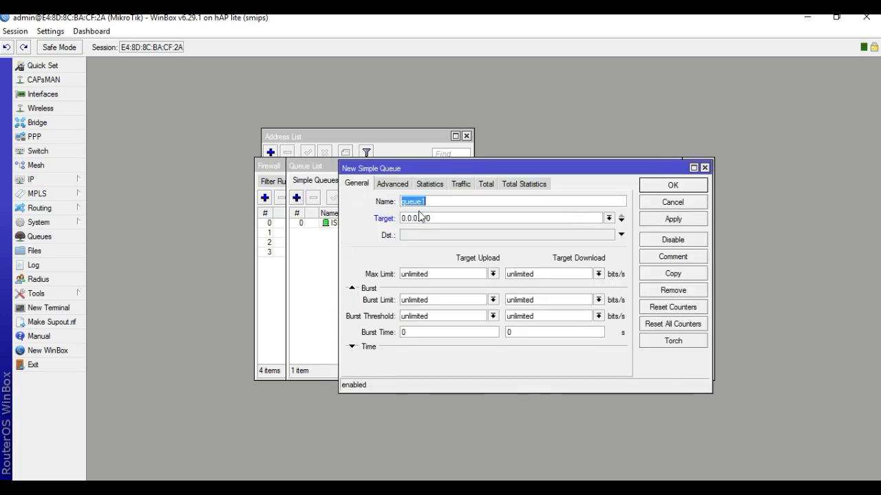
text(IS)
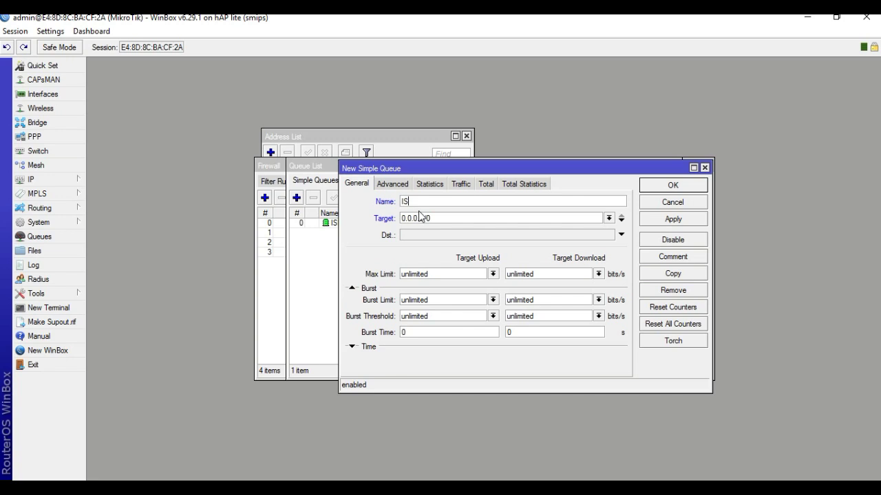
text(P2)
click(434, 220)
drag(434, 220, 373, 221)
text(202.191.20.2)
Set the ISP2 queue's maximum limit to 2M for both upload and download, and save it
click(478, 275)
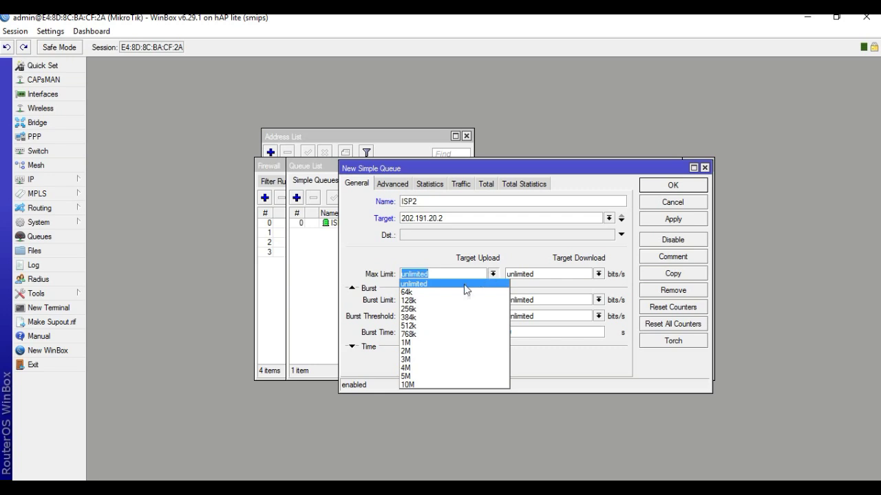
click(417, 351)
click(599, 274)
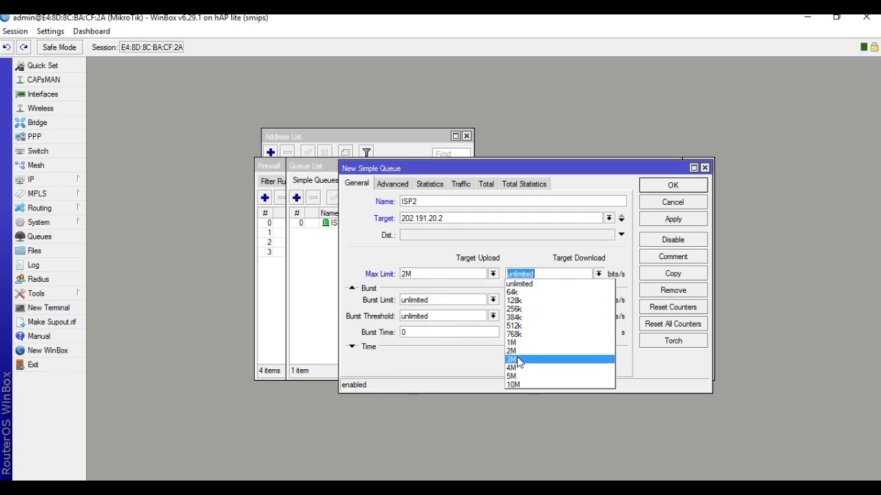
click(517, 351)
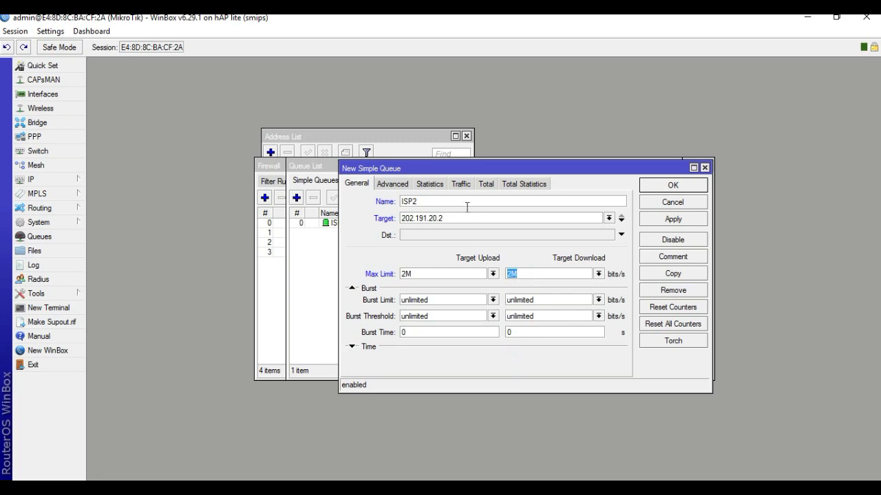
click(675, 220)
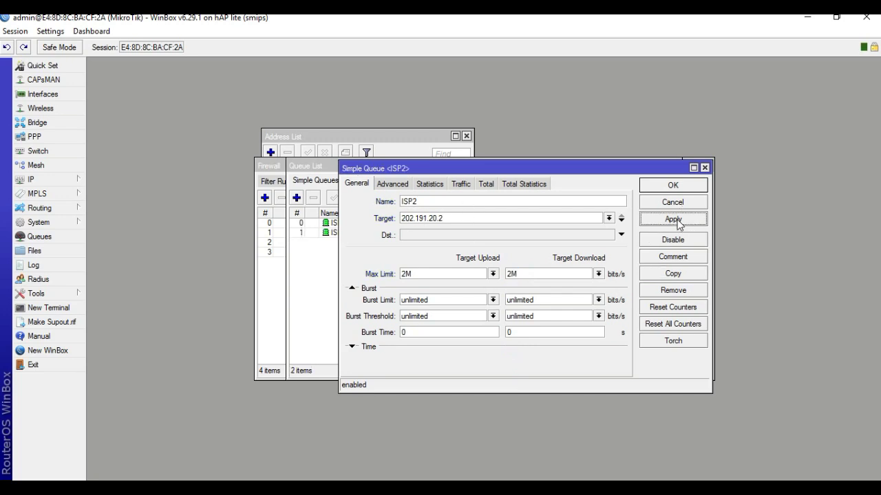
click(673, 188)
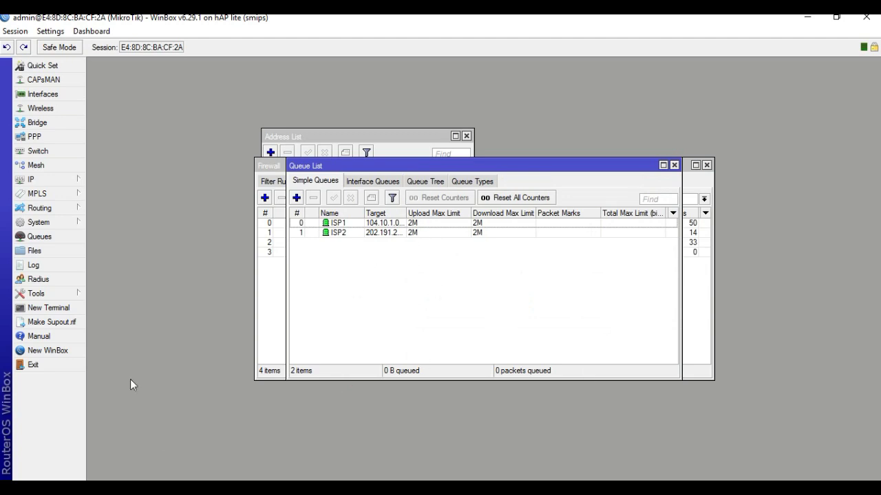
Start a third simple queue named "Local -LAN" with target 192.168.1.0/24
click(297, 198)
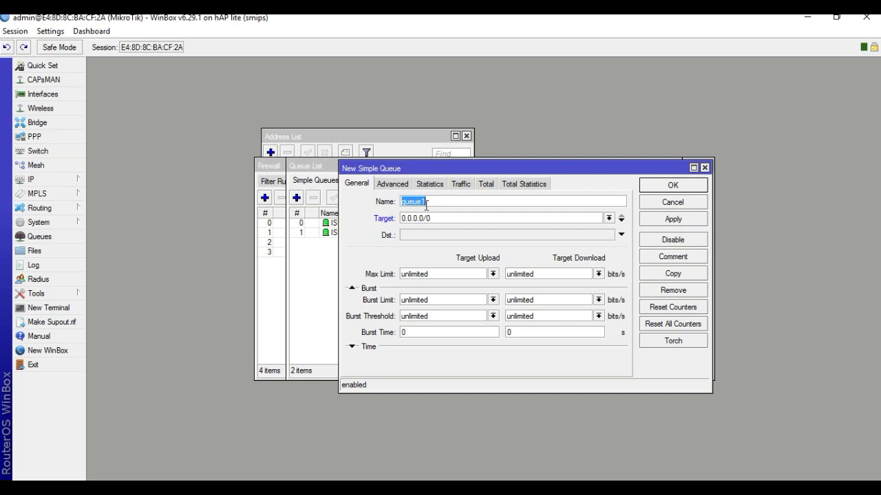
text(L)
text(ocal -LAN)
drag(439, 219, 382, 221)
text(Local -LAN)
key(Tab)
text(1)
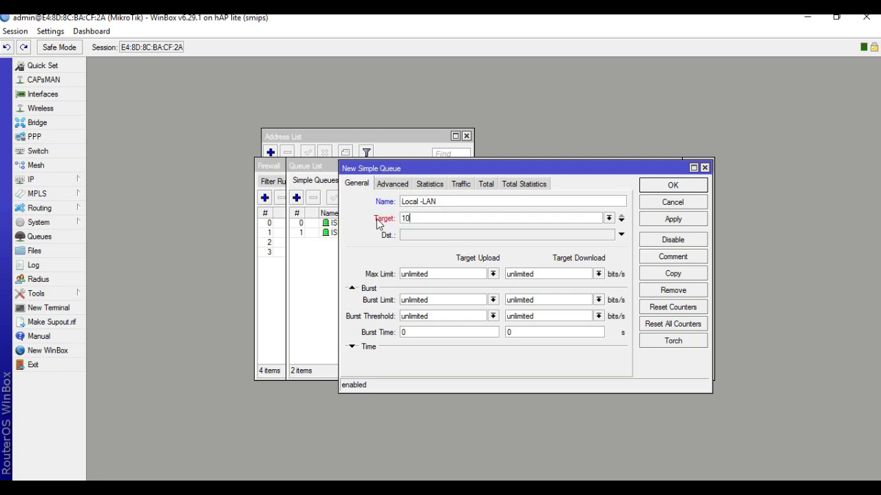
text(92.168.1.0/24)
Set the Local -LAN queue's maximum upload and download limits to 4M, save it and maximize the Queue List
click(493, 274)
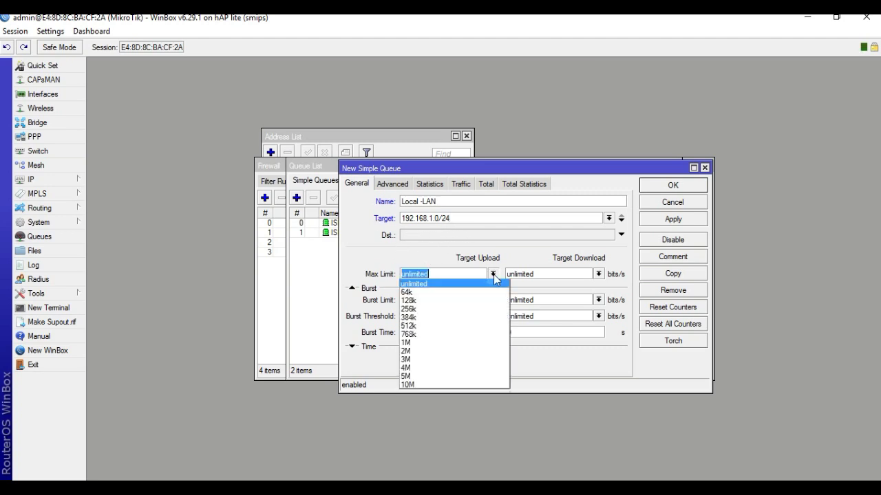
click(421, 368)
click(599, 274)
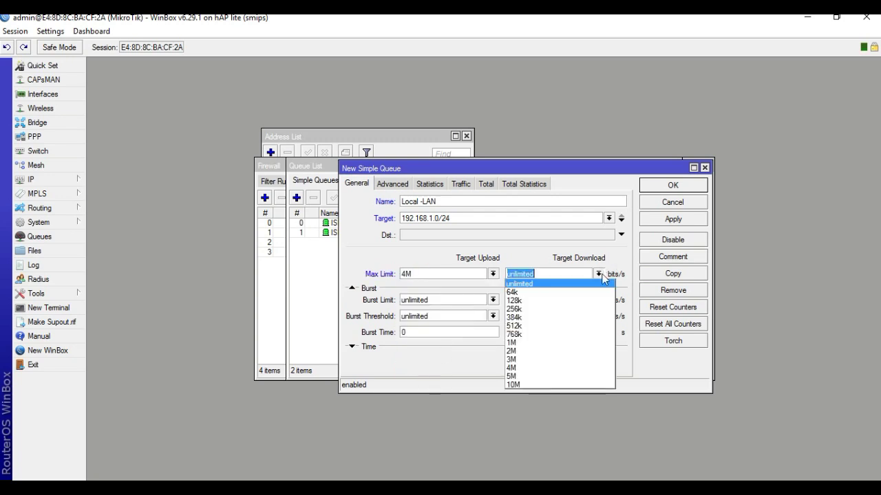
click(516, 367)
click(671, 218)
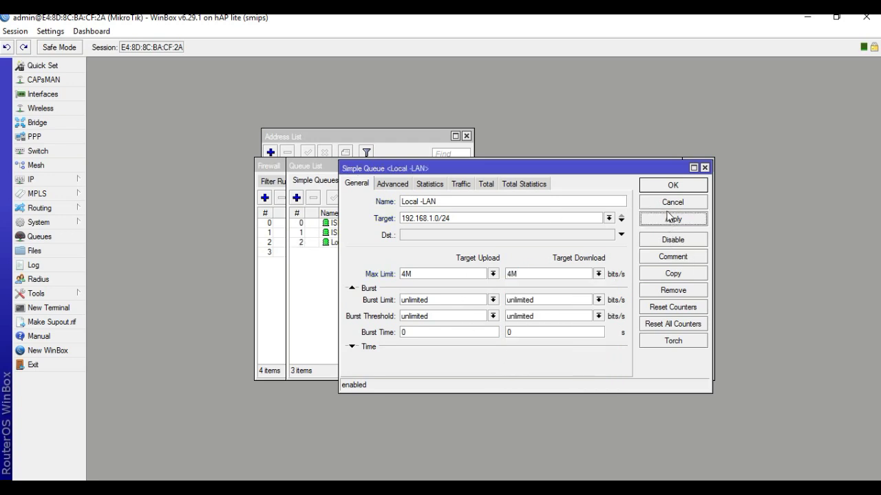
click(664, 187)
click(663, 165)
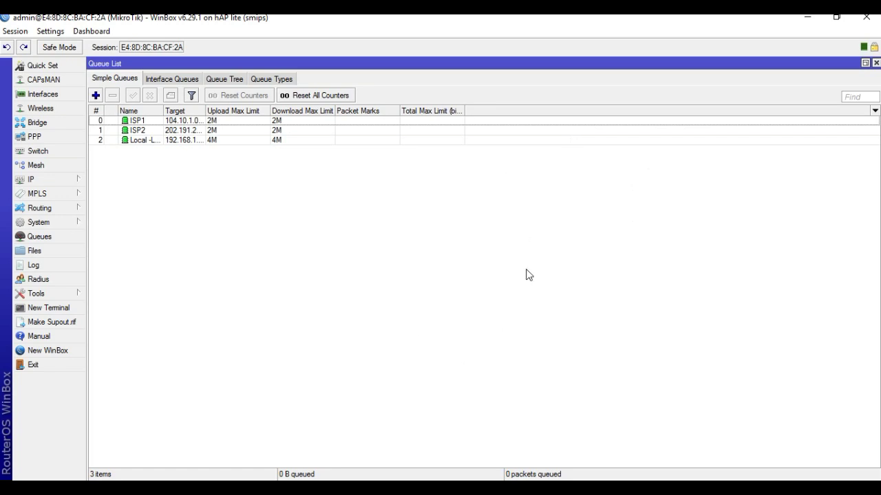
Switch to Chrome and start downloading the CentOS 7 DVD ISO from the mirror.dhakacom.com mirror to generate traffic
mouse_move(520, 490)
click(521, 475)
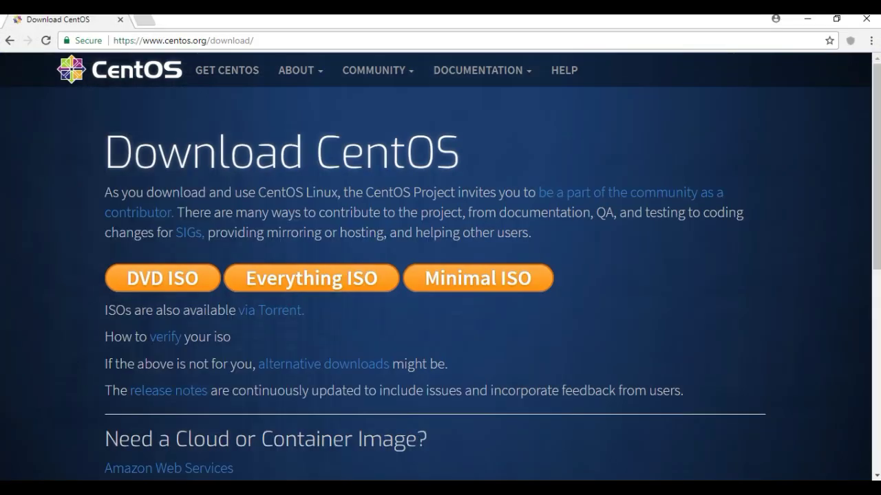
click(153, 286)
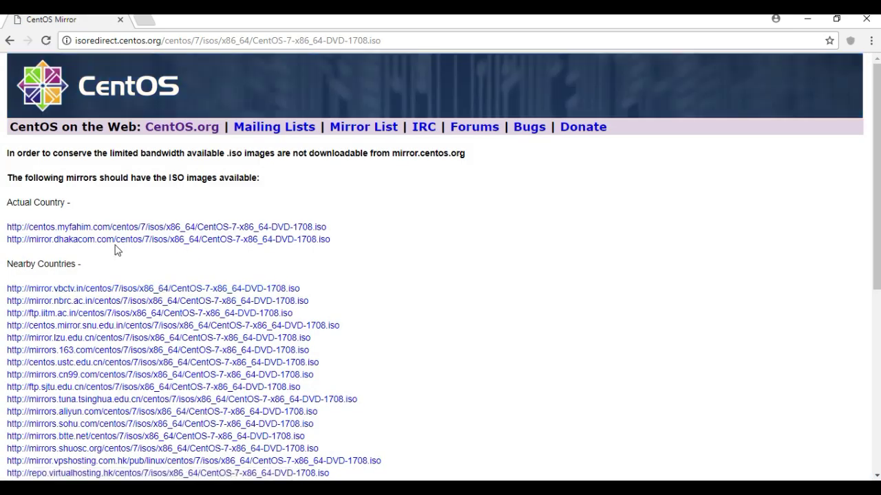
click(110, 246)
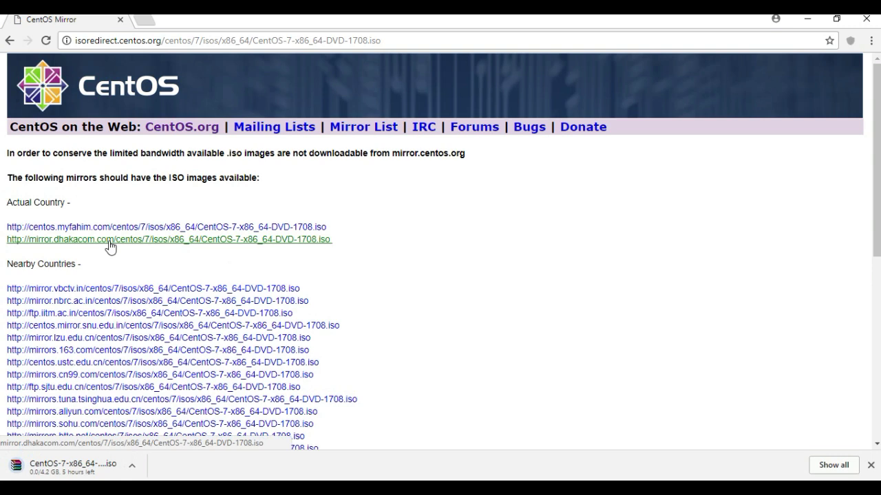
Return to WinBox and view the traffic graphs of the ISP1 simple queue
click(130, 302)
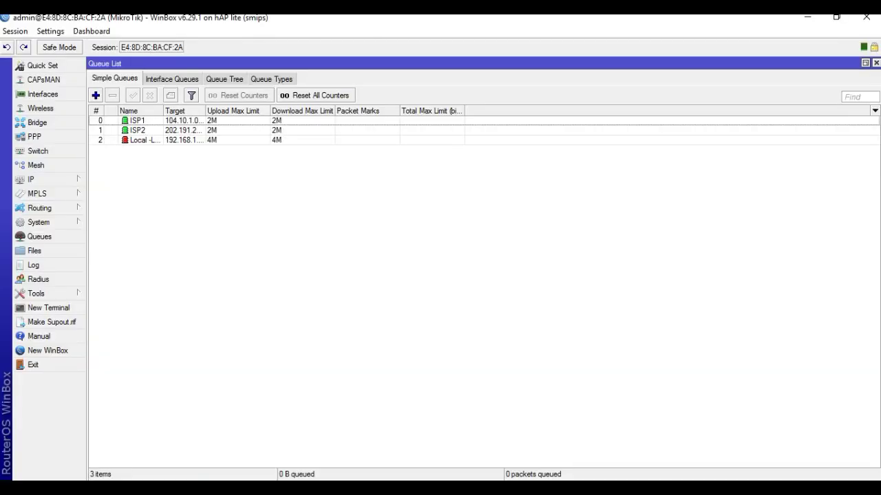
click(190, 140)
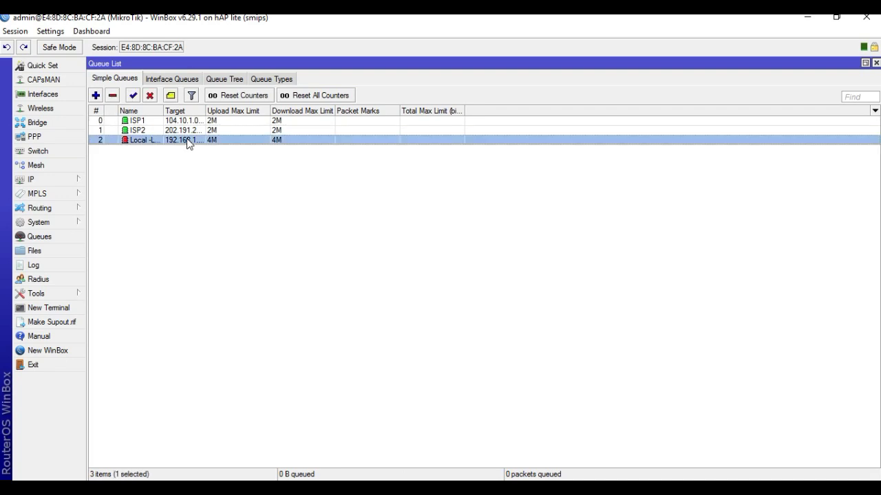
double_click(196, 121)
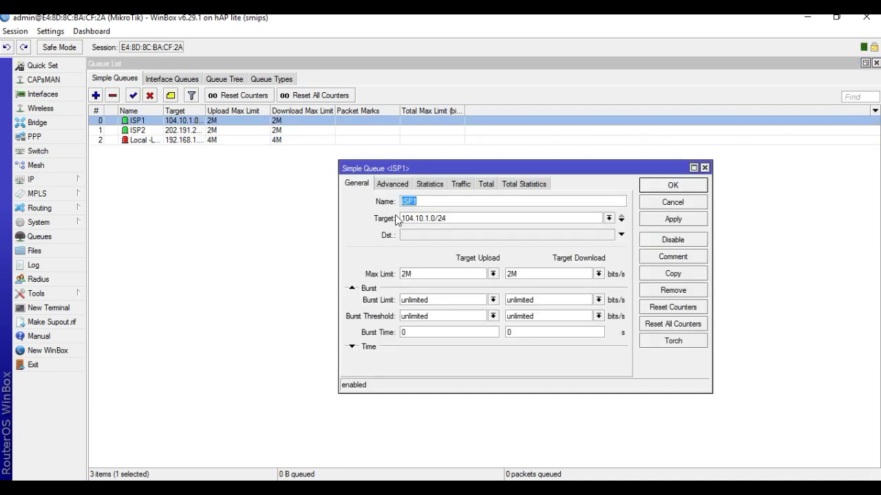
click(462, 185)
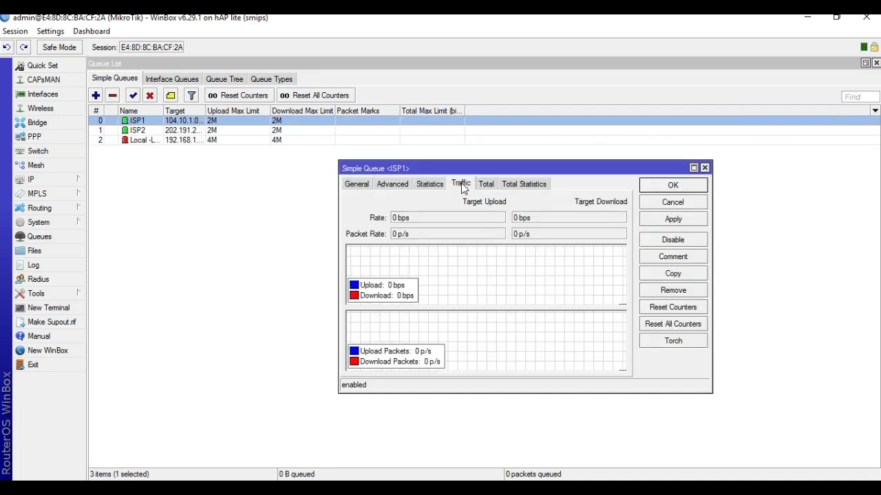
View the traffic graphs of the ISP2 simple queue and of the Local -LAN simple queue
double_click(235, 131)
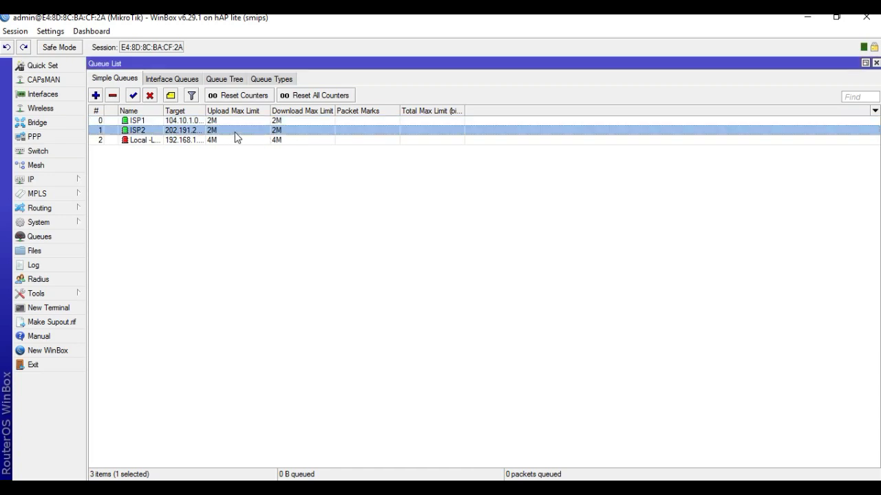
click(476, 199)
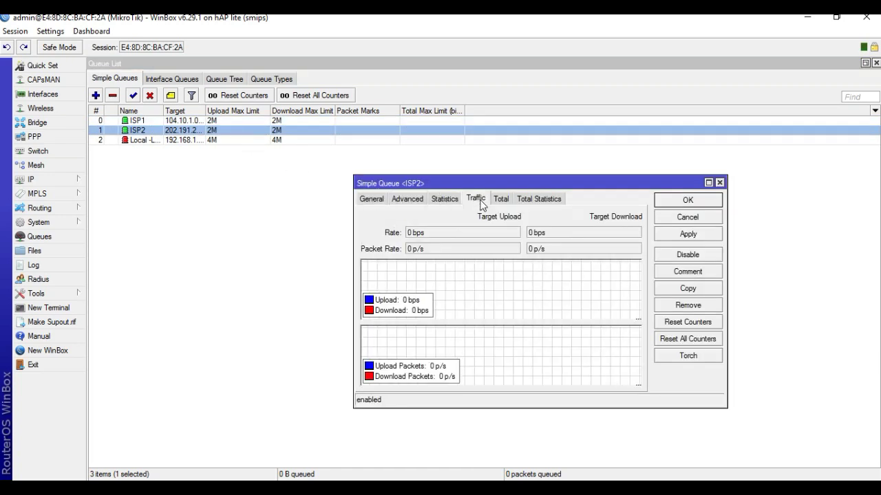
double_click(195, 141)
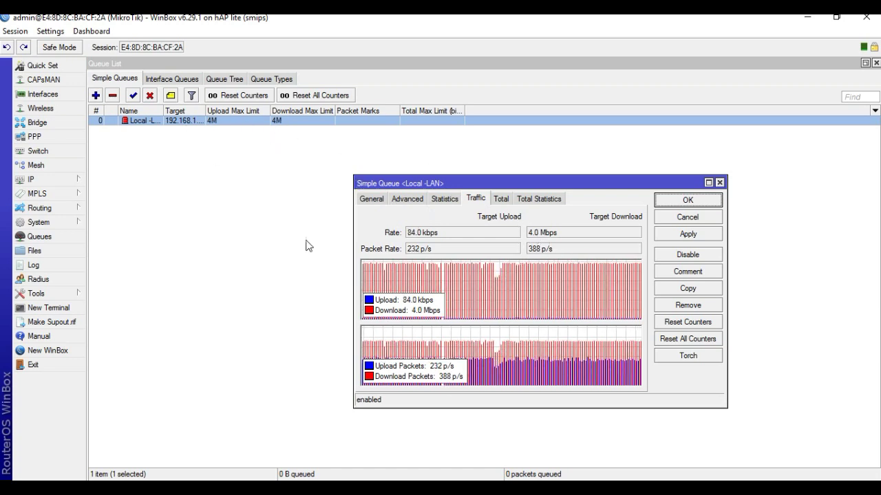
Open the interface list and compare the receive rates of ether1_ISP1 and ether2_ISP2
click(42, 95)
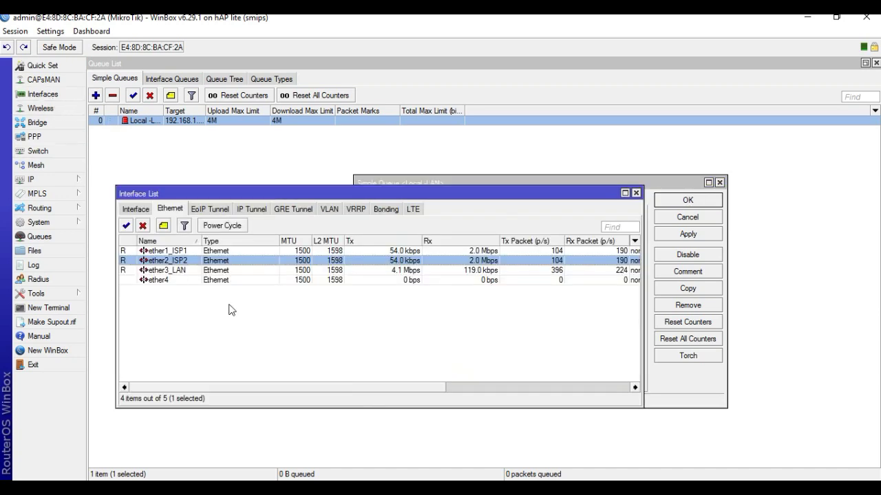
click(478, 252)
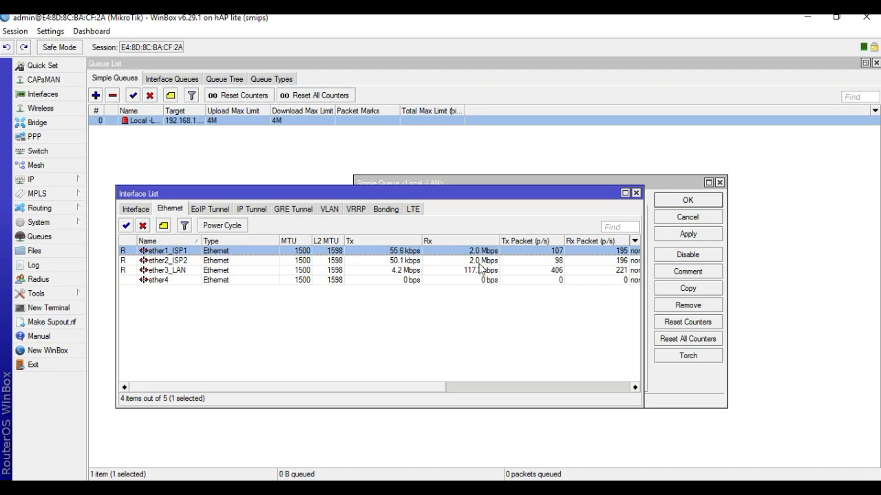
click(480, 262)
click(481, 252)
click(485, 263)
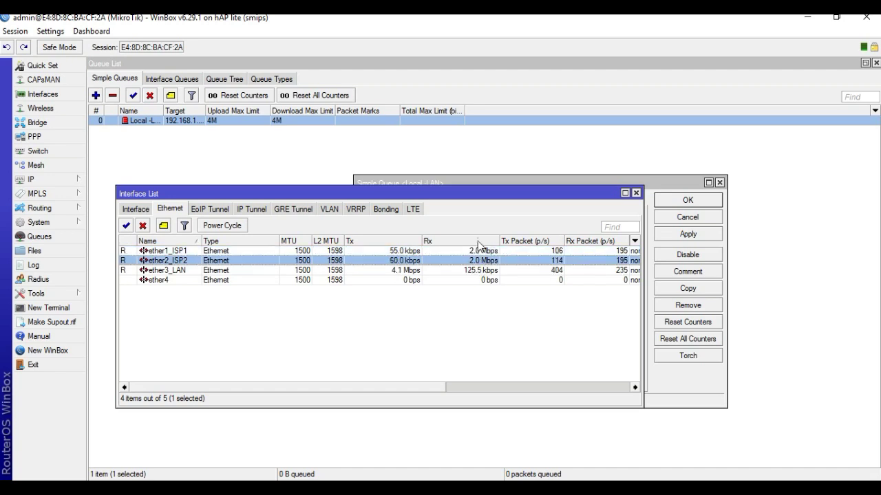
Arrange the Interface List and Local -LAN queue windows so the Ethernet rates and the queue's download rate show together
drag(468, 193, 532, 270)
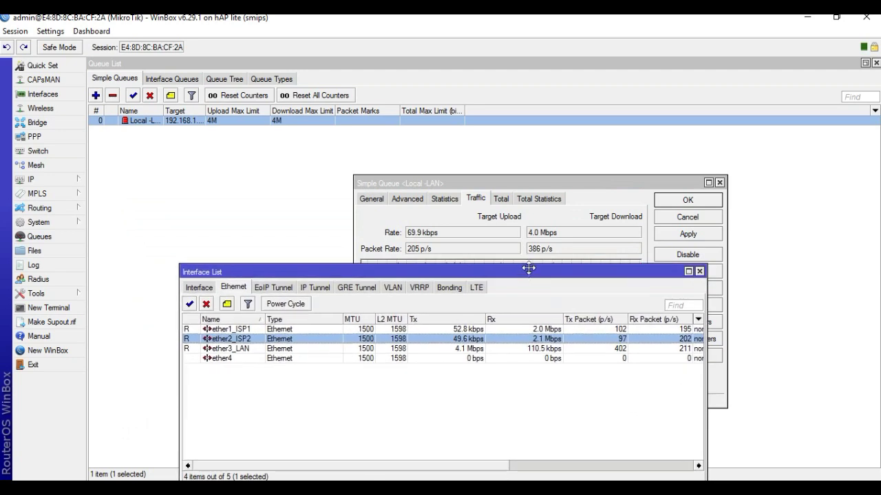
click(540, 235)
drag(529, 187, 516, 108)
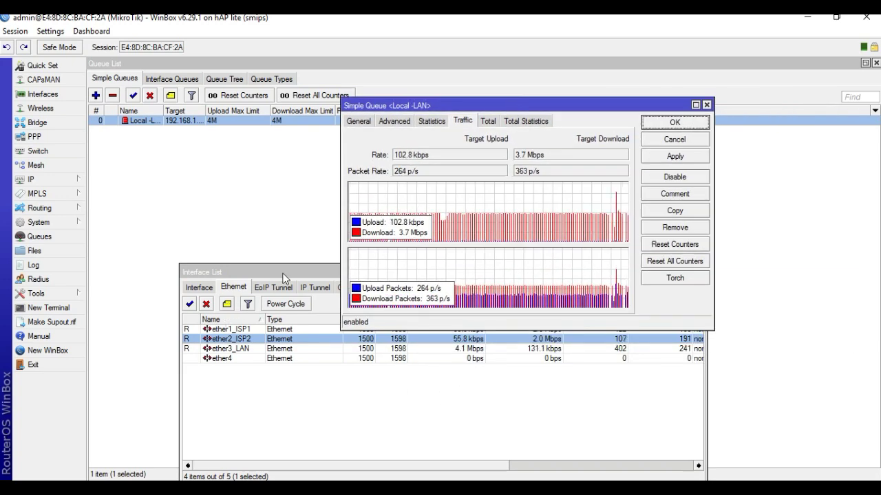
drag(285, 274, 218, 283)
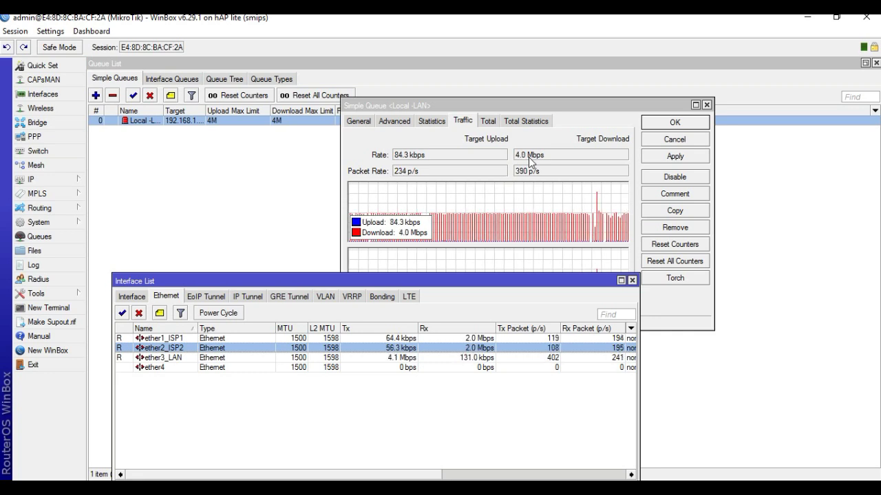
Open the IP route list and select the default route through ether1_ISP1 with routing mark ISP1
click(33, 180)
click(123, 361)
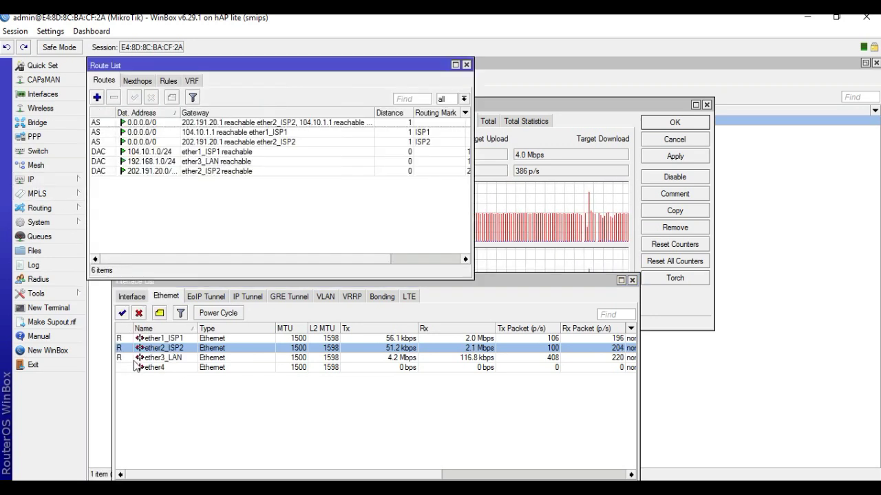
click(246, 151)
click(242, 133)
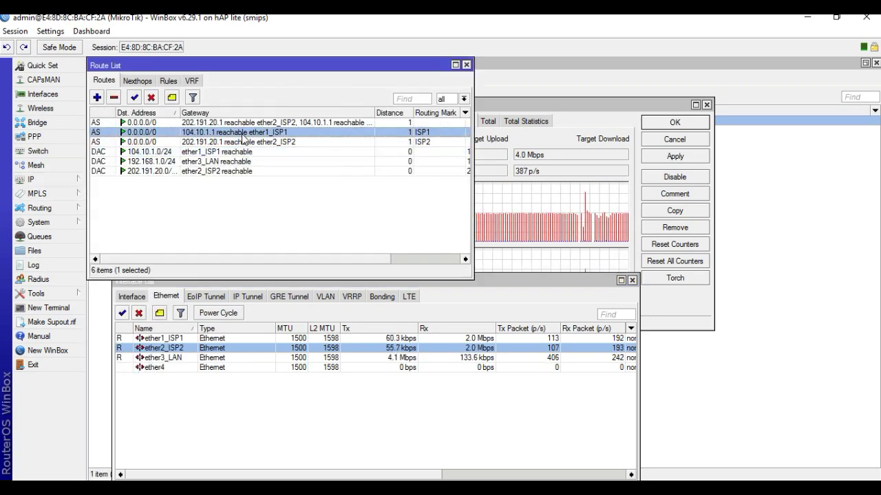